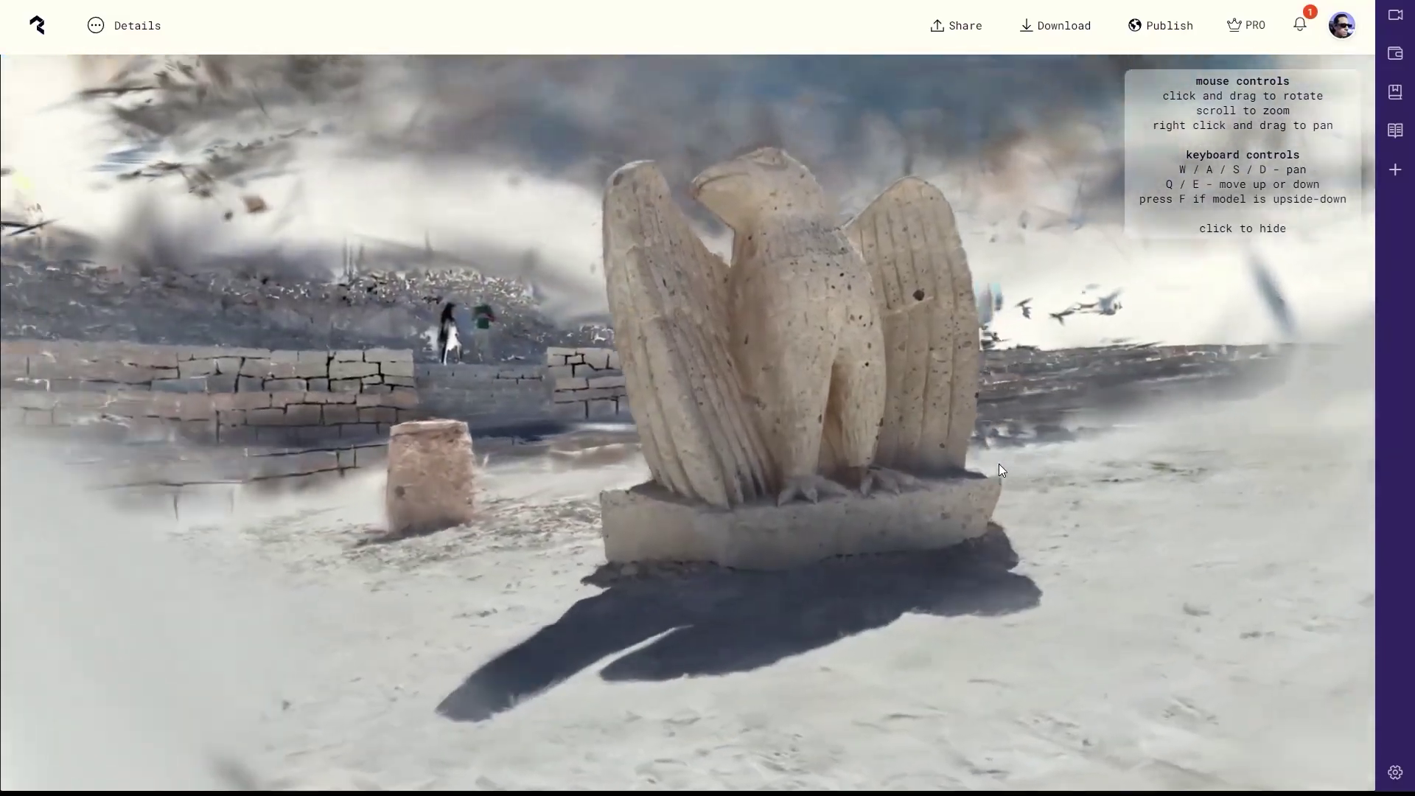
# Orbit the eagle statue so it faces more toward the viewer
pyautogui.moveTo(999, 469); pyautogui.dragTo(464, 463)
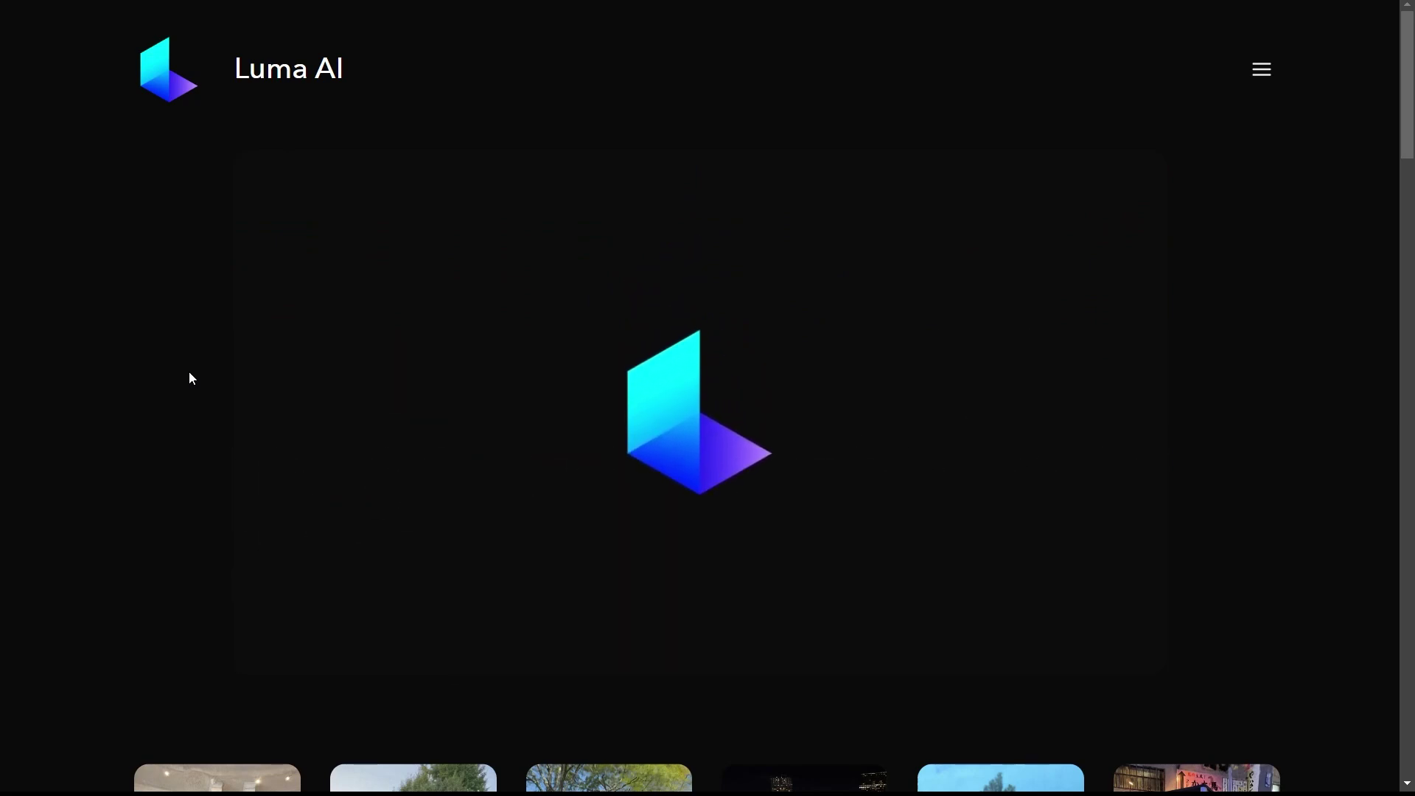
# Scroll down the Luma AI pages to the Interactive 3D is Here section
pyautogui.scroll(-1, 192, 378)
pyautogui.scroll(-3, 57, 369)
pyautogui.scroll(-1, 57, 369)
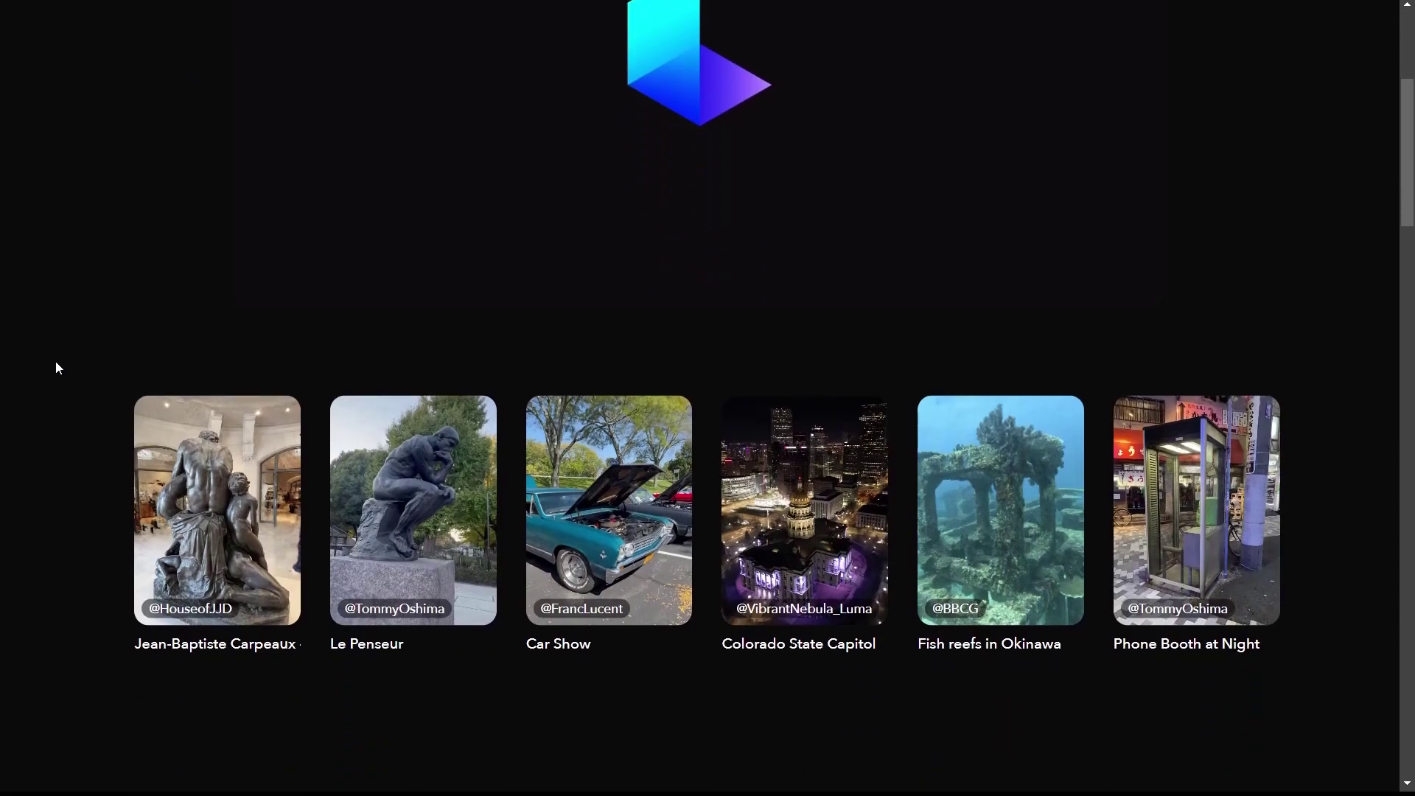
pyautogui.scroll(-4, 57, 368)
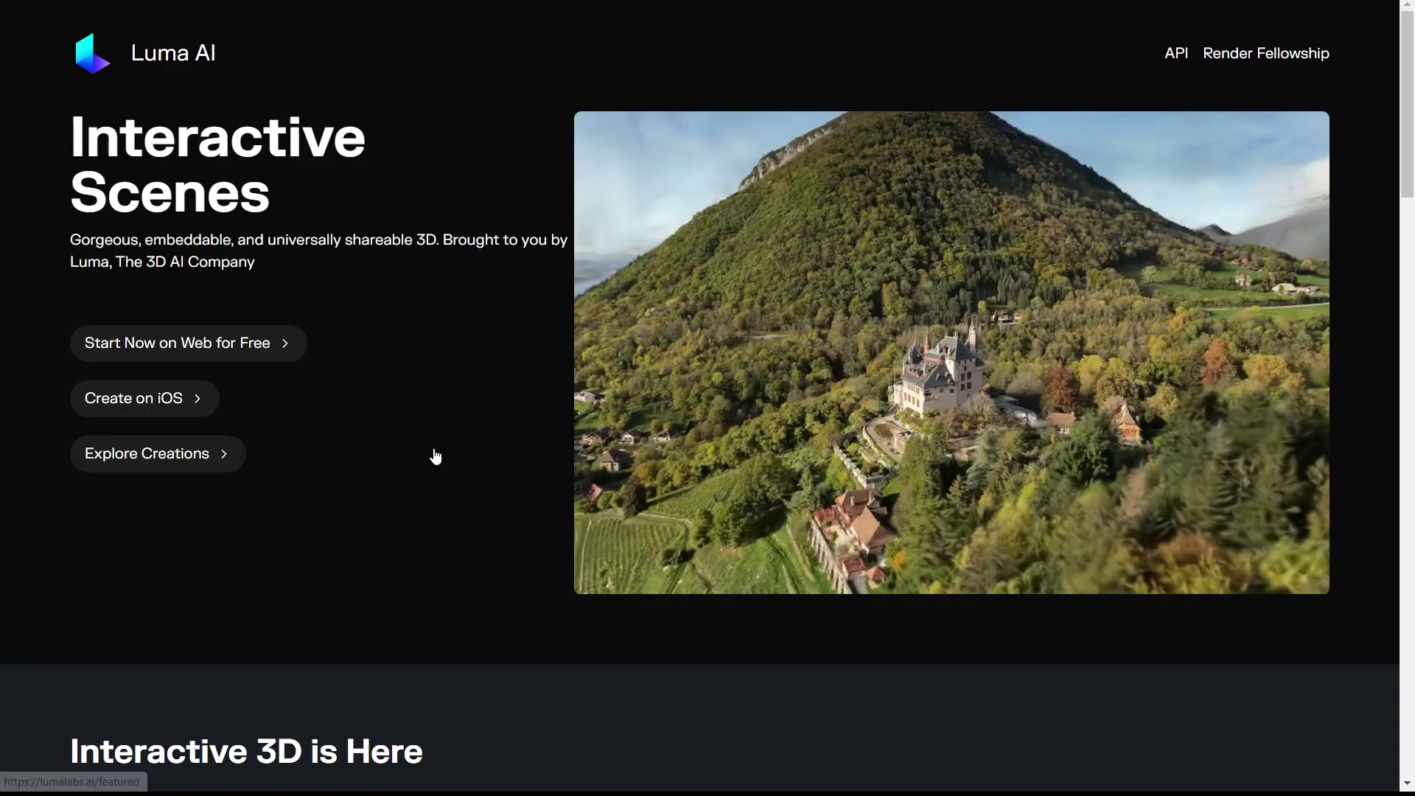
pyautogui.scroll(-2, 432, 453)
pyautogui.scroll(-3, 430, 455)
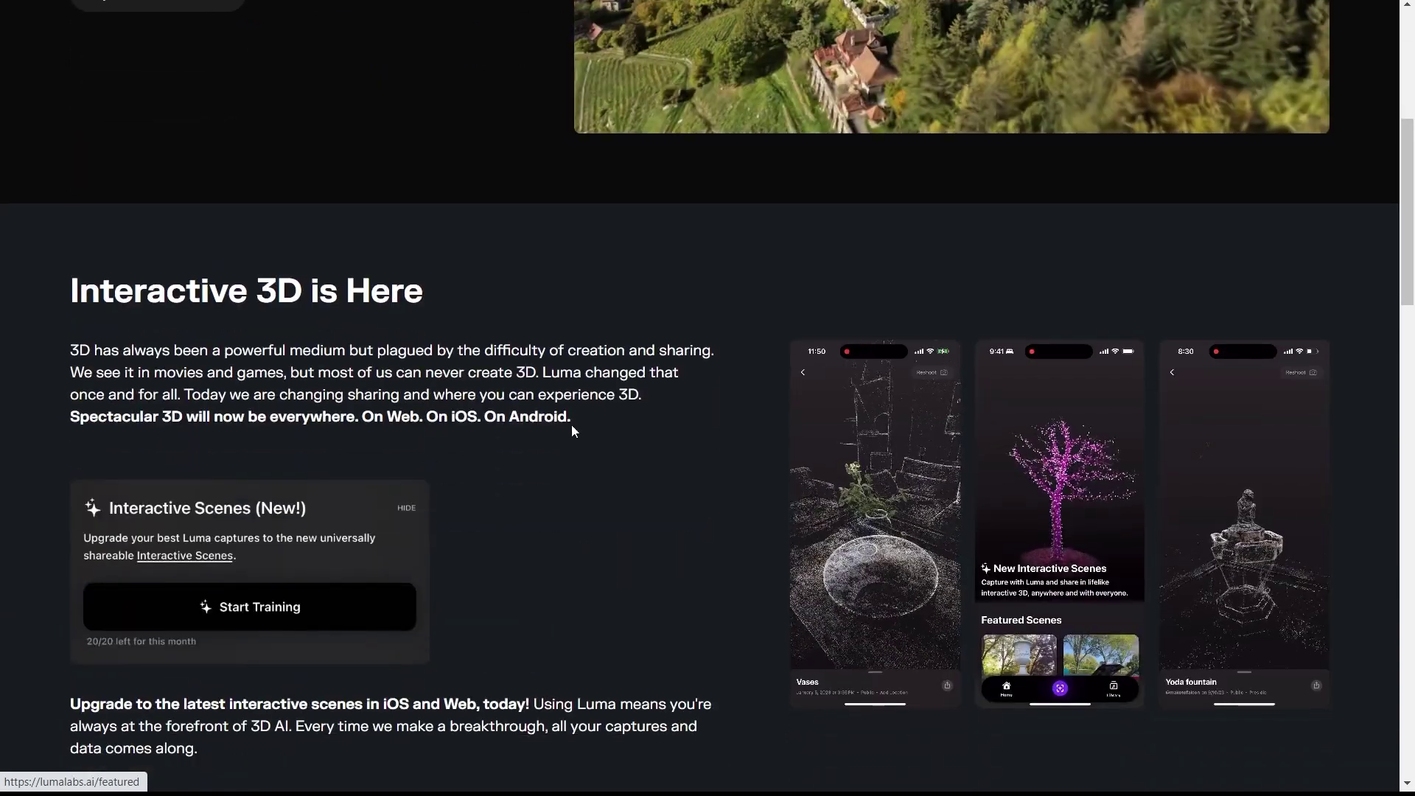
pyautogui.scroll(-1, 609, 421)
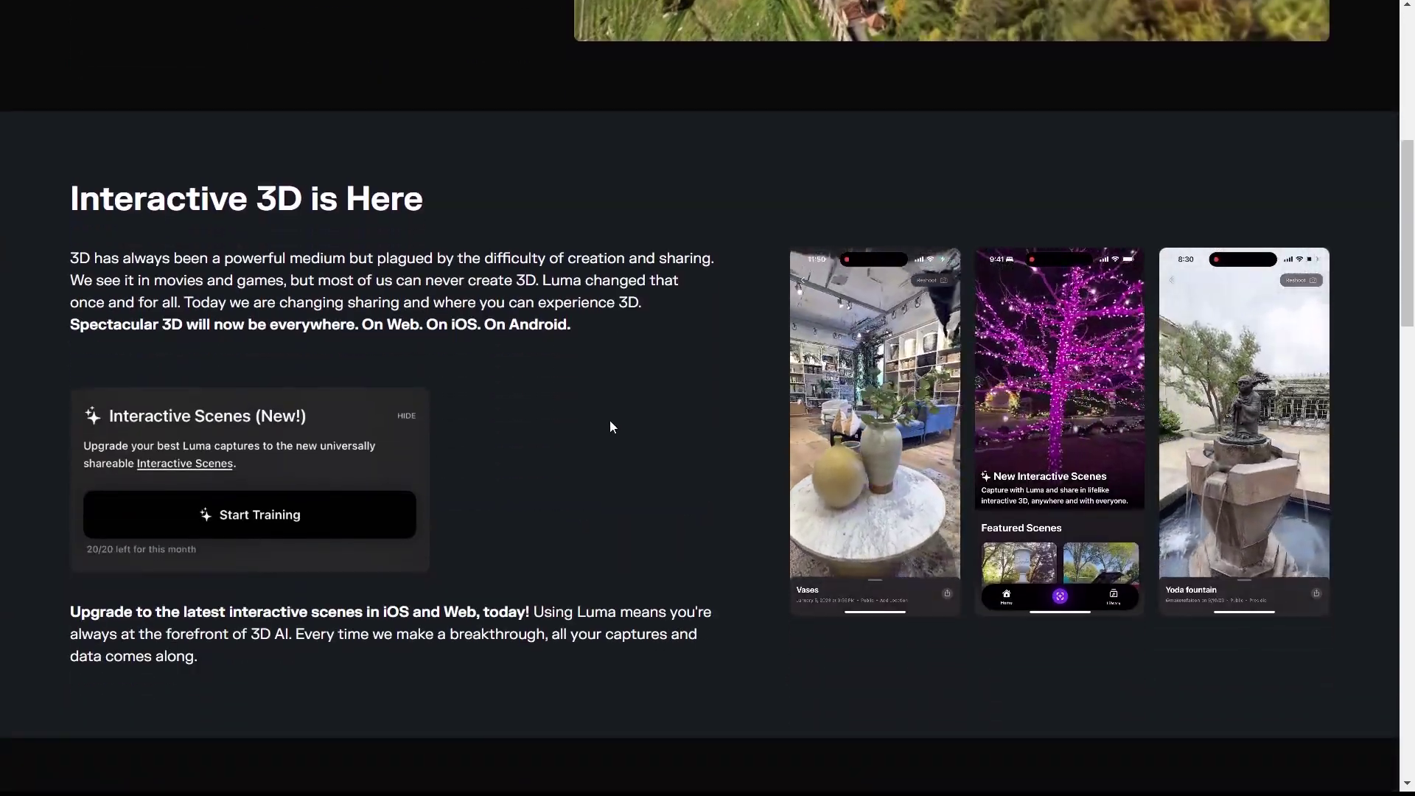
pyautogui.scroll(-2, 609, 427)
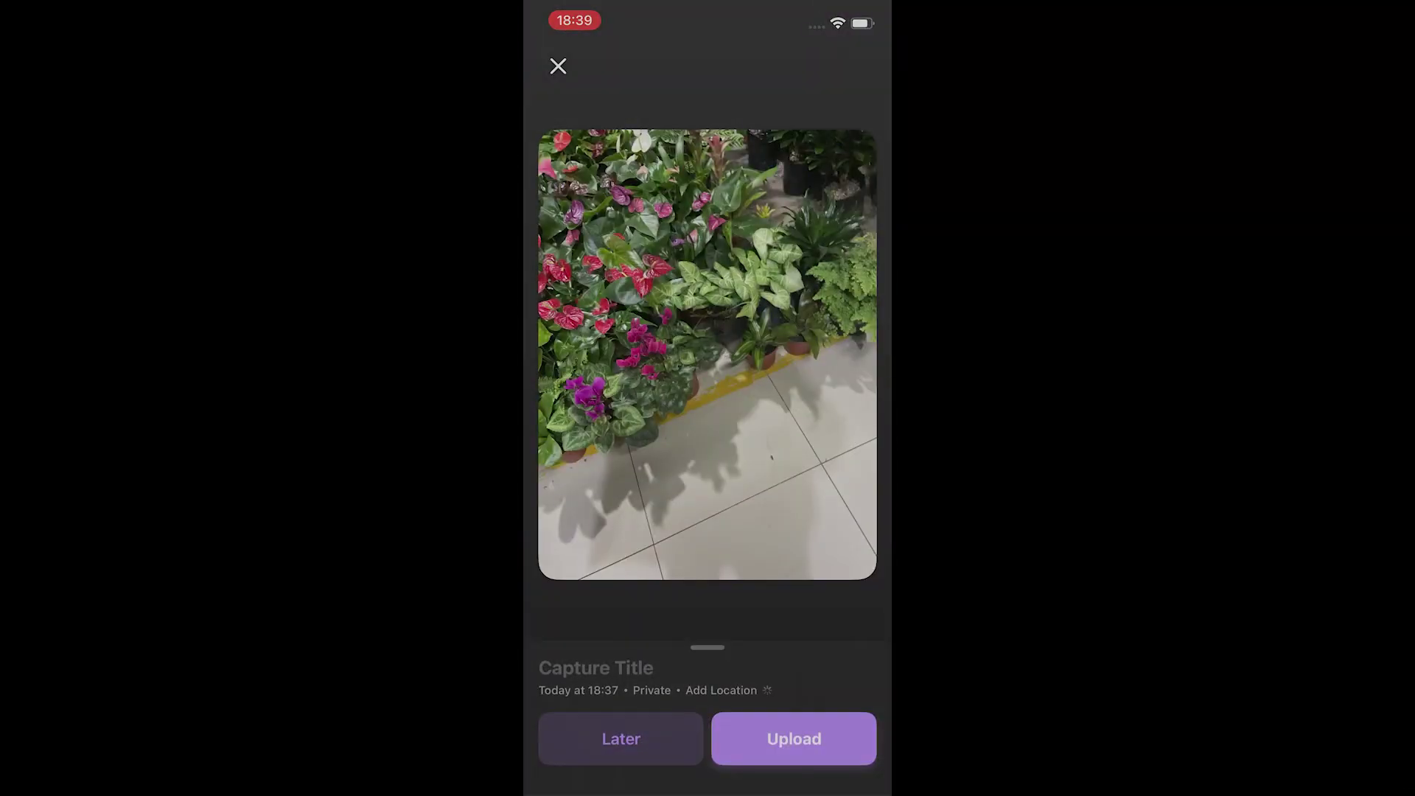
# Enter 'Plantas' as the capture title and start uploading it
pyautogui.write('Plantas')
pyautogui.press('Return')
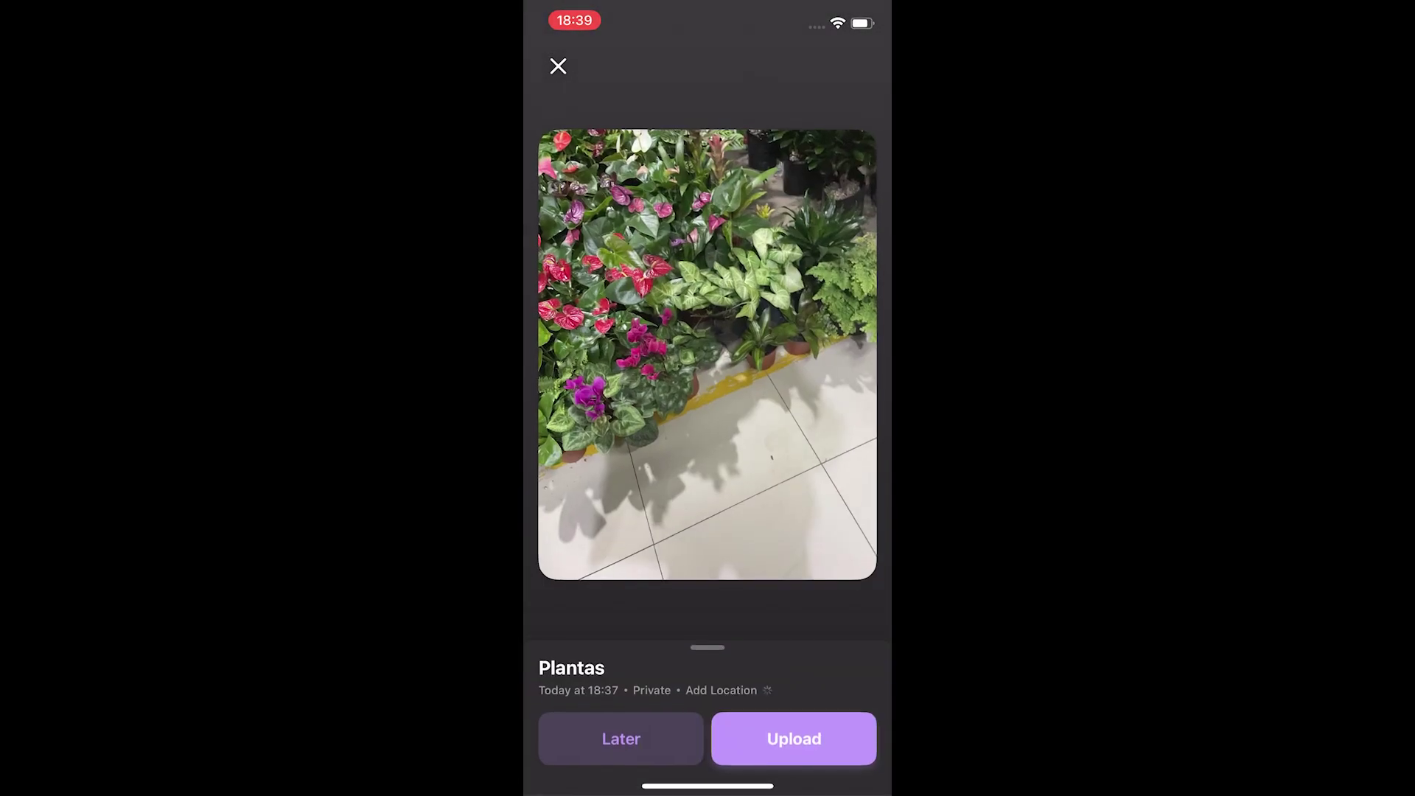
pyautogui.click(793, 737)
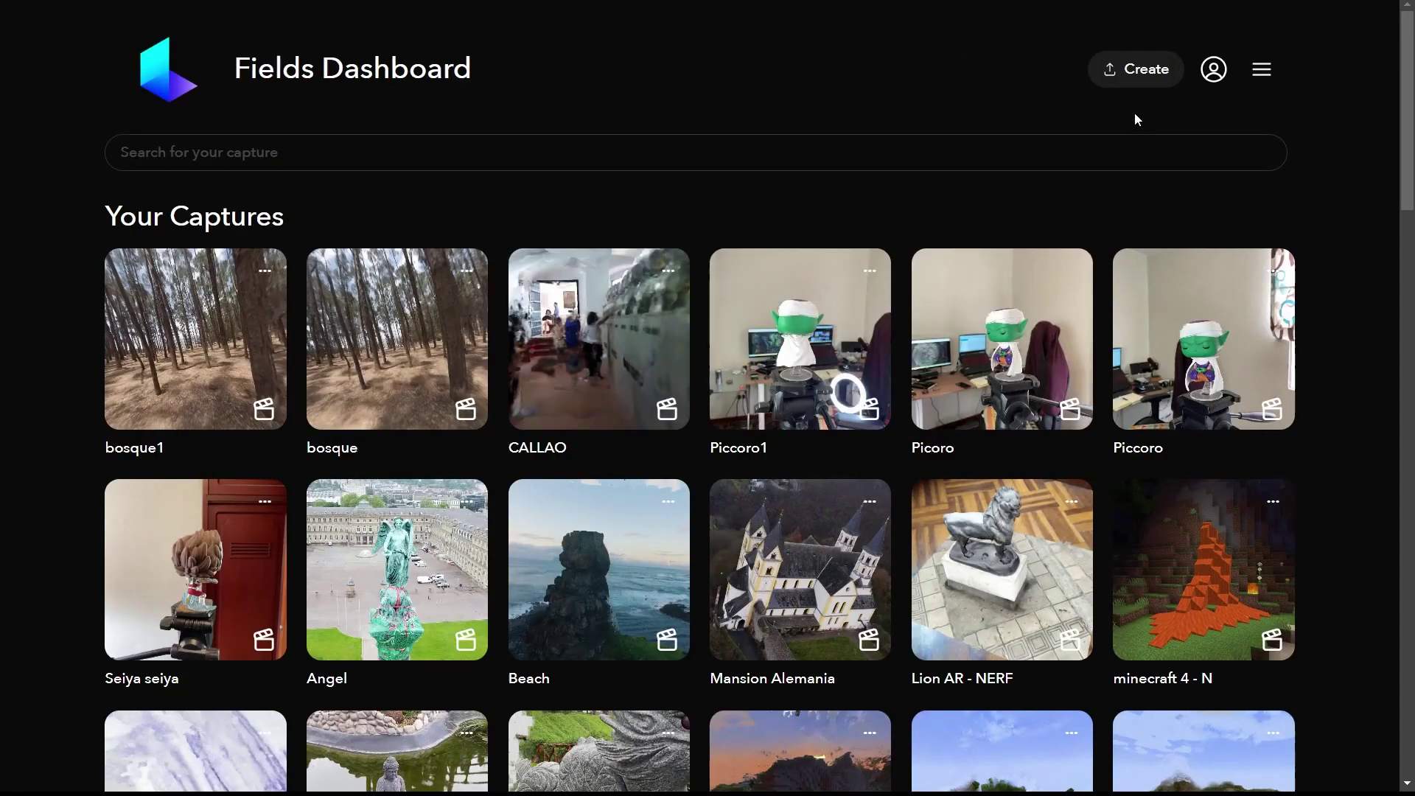
# Upload the seaside video as private, Normal-camera capture 'Example 1', then open it
pyautogui.click(1147, 71)
pyautogui.write('Example 1')
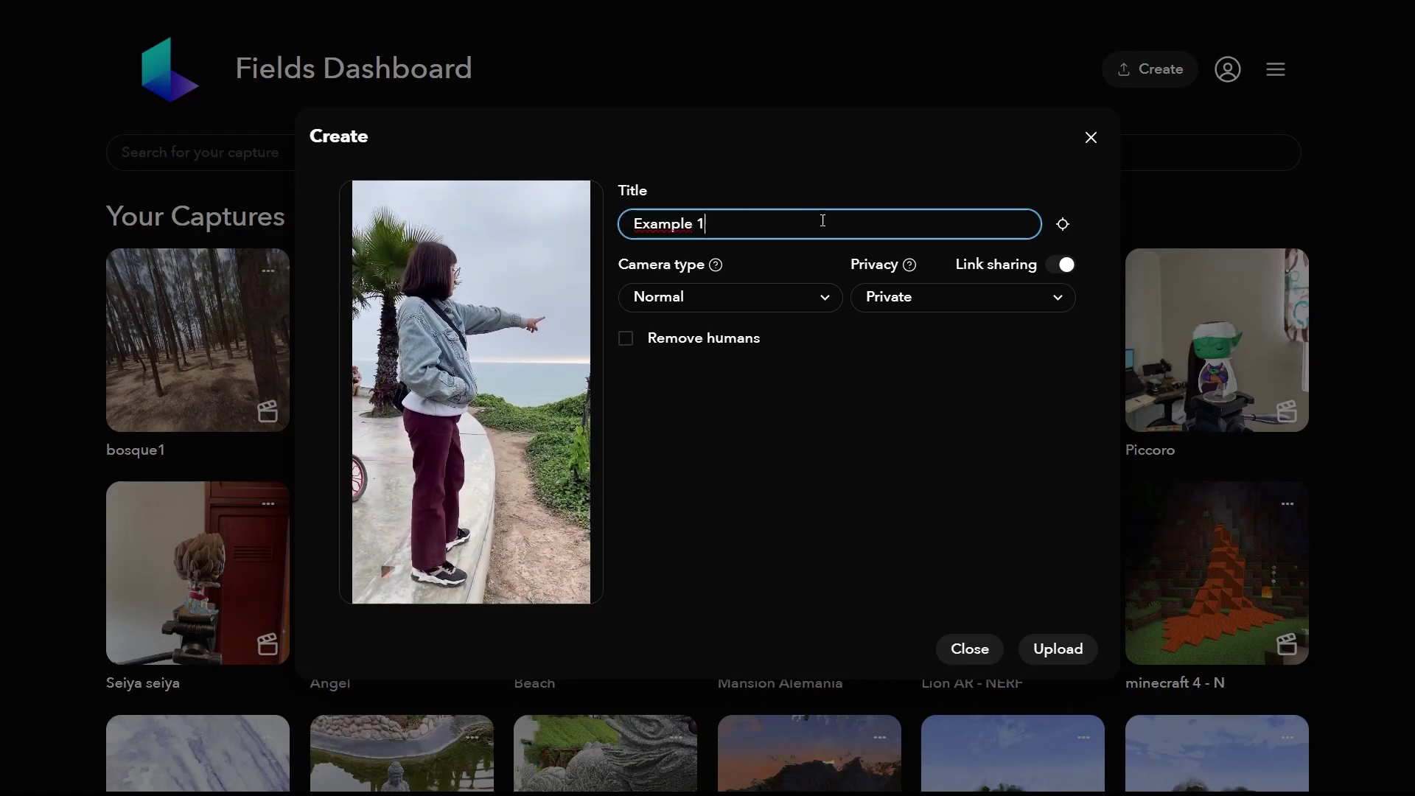
pyautogui.click(668, 303)
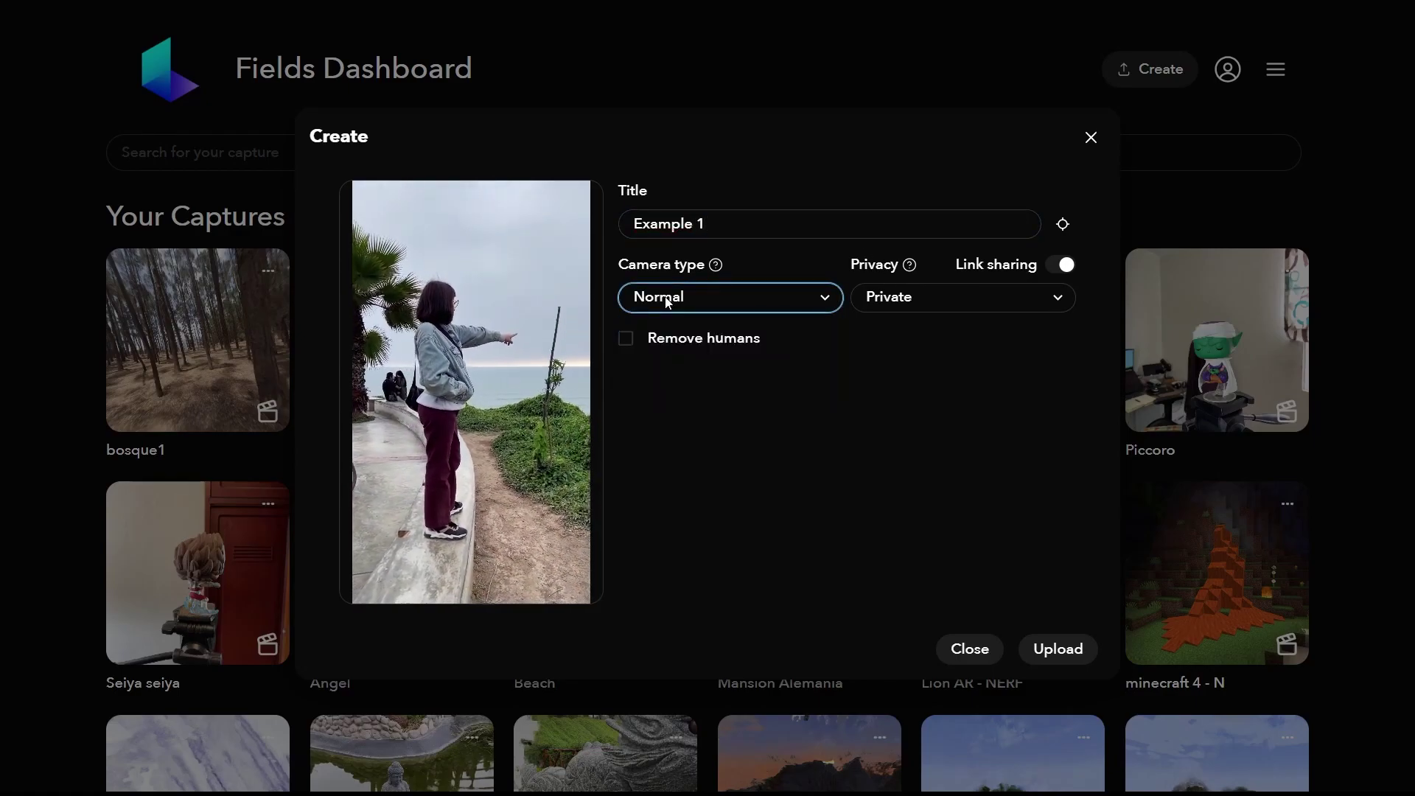
pyautogui.click(984, 298)
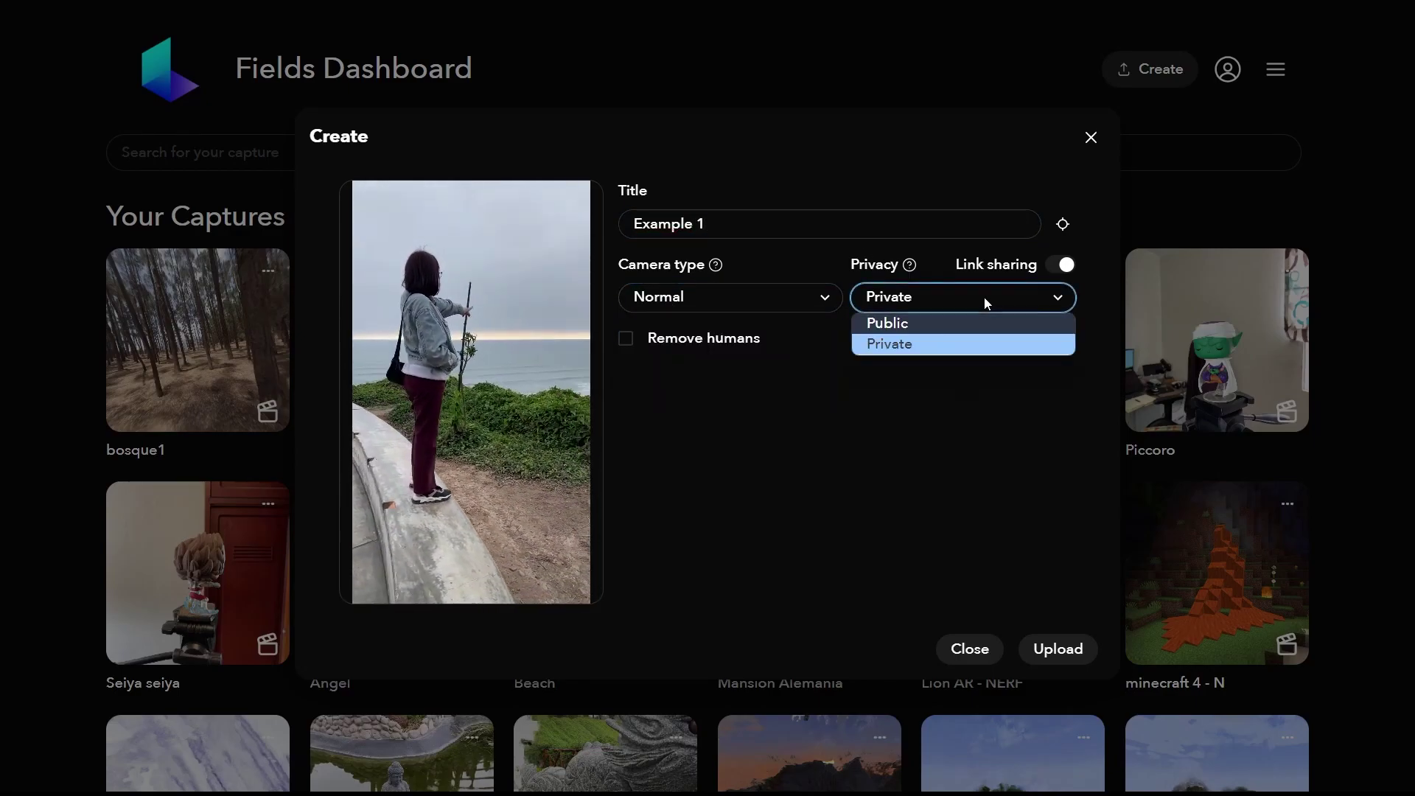
pyautogui.click(1059, 649)
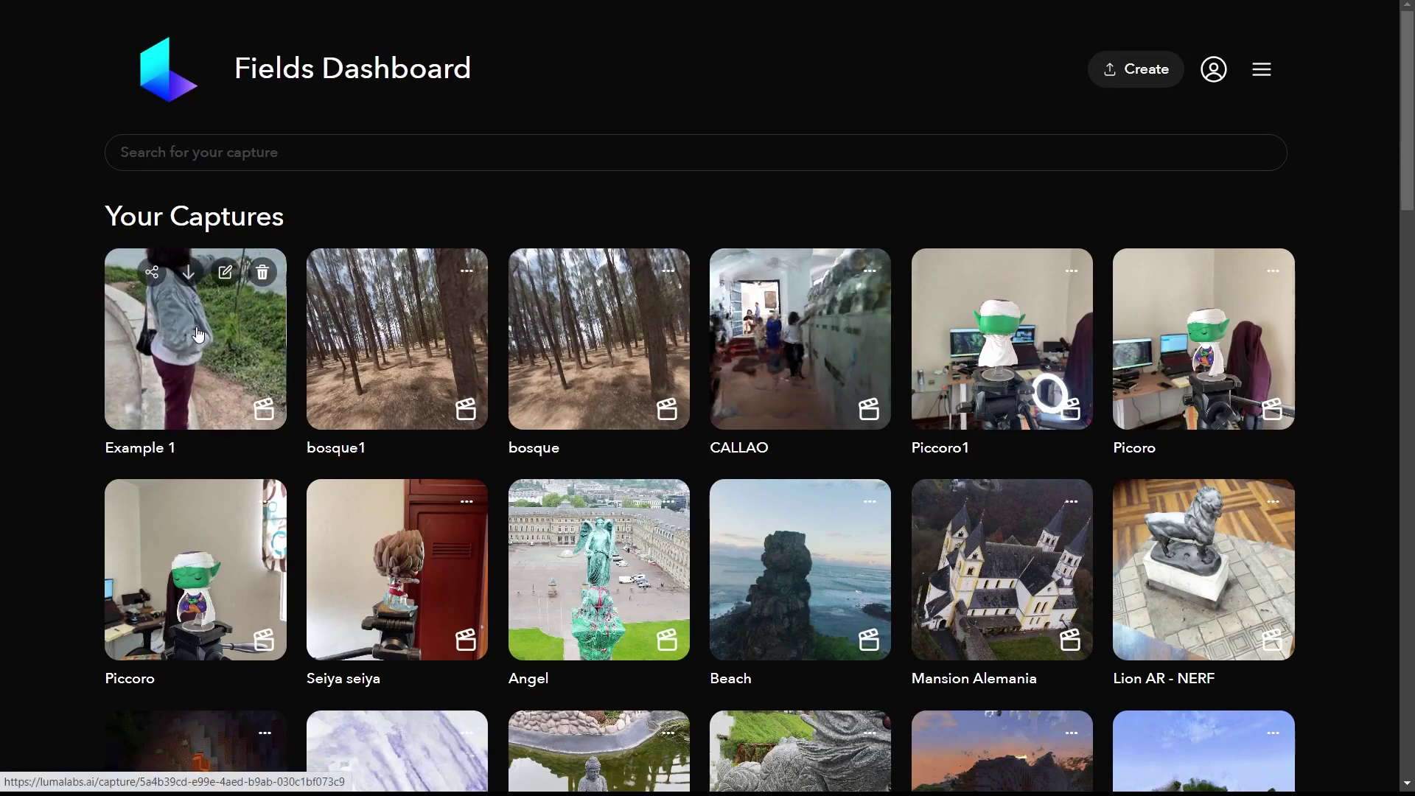
pyautogui.click(163, 310)
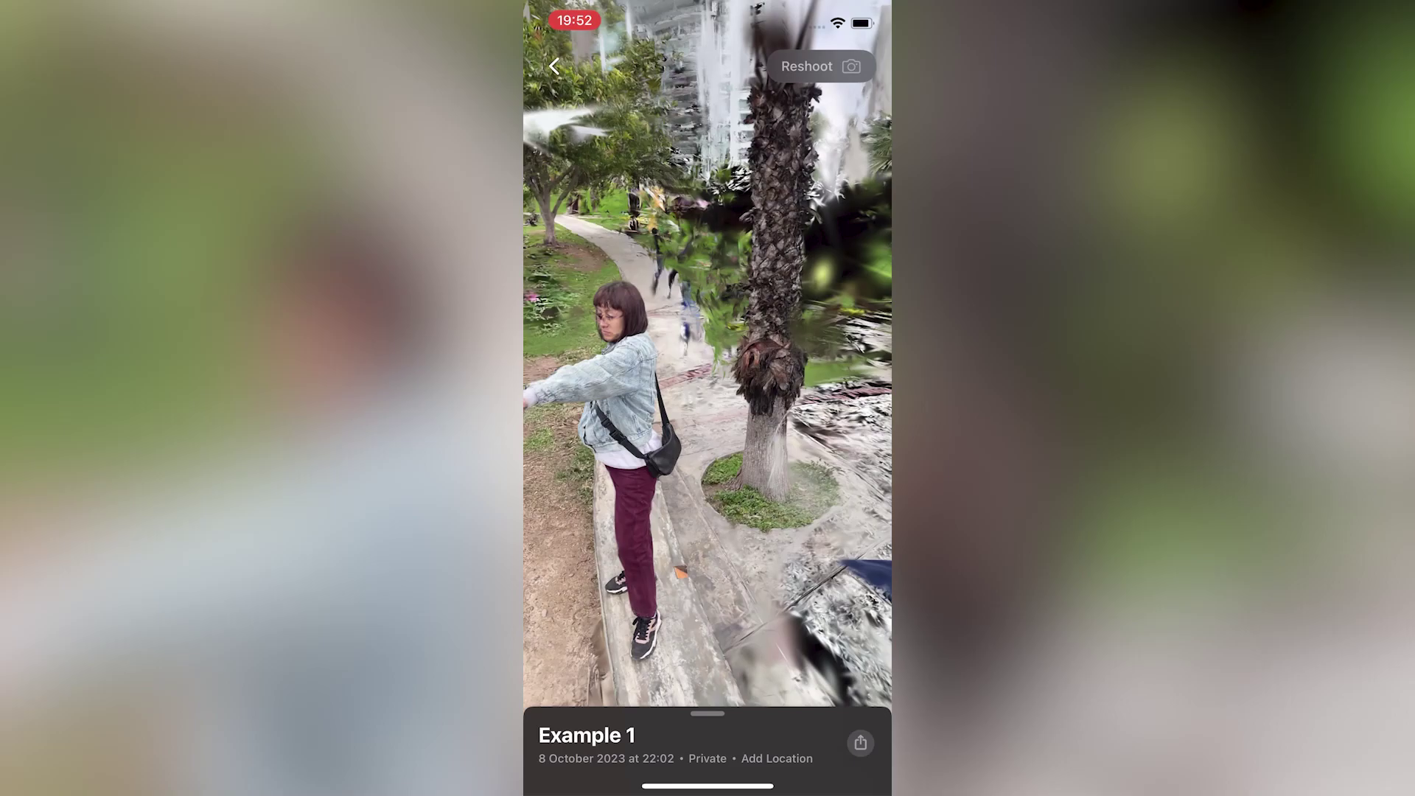
# Expand Example 1's info sheet to show its renders, assets, privacy and location
pyautogui.moveTo(708, 729); pyautogui.dragTo(707, 89)
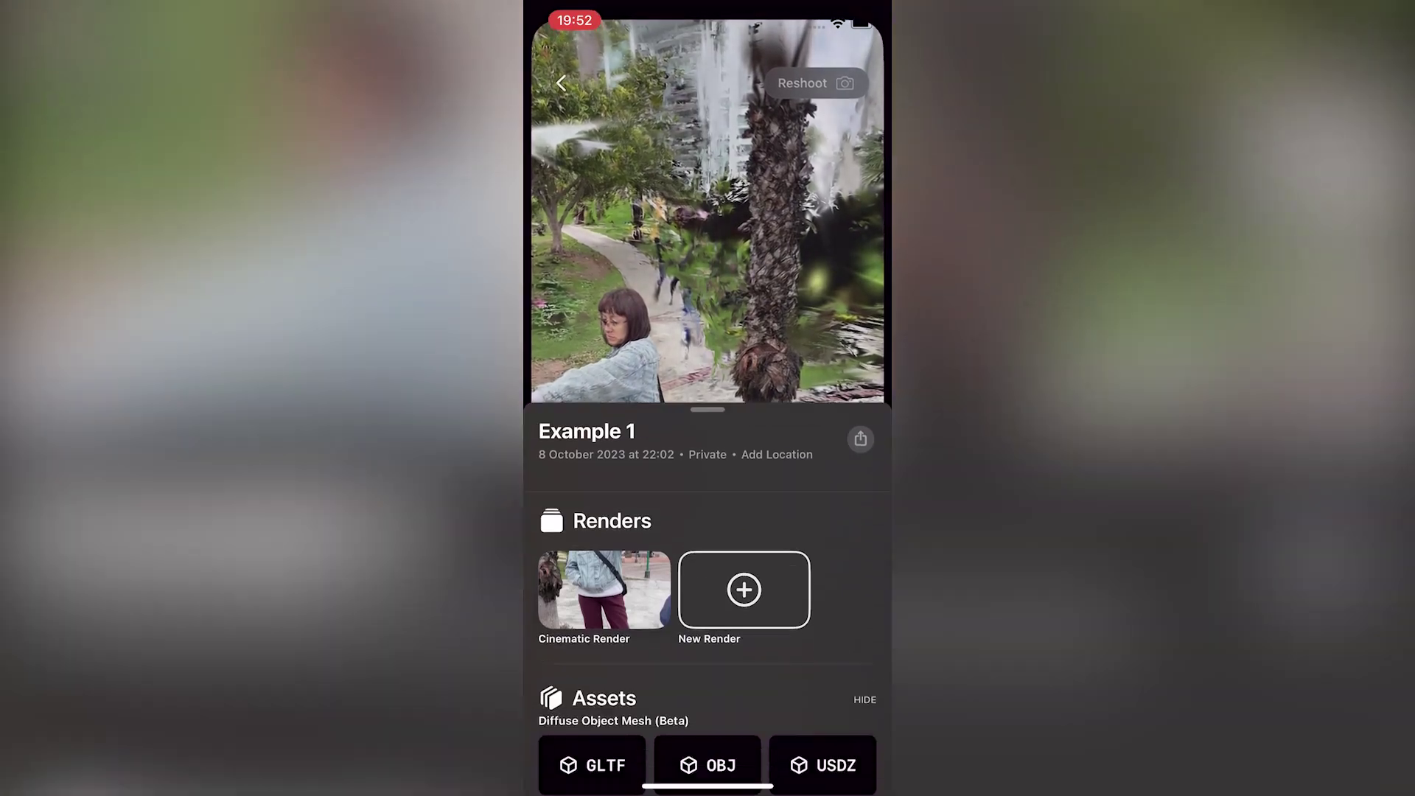
pyautogui.scroll(-2, 708, 442)
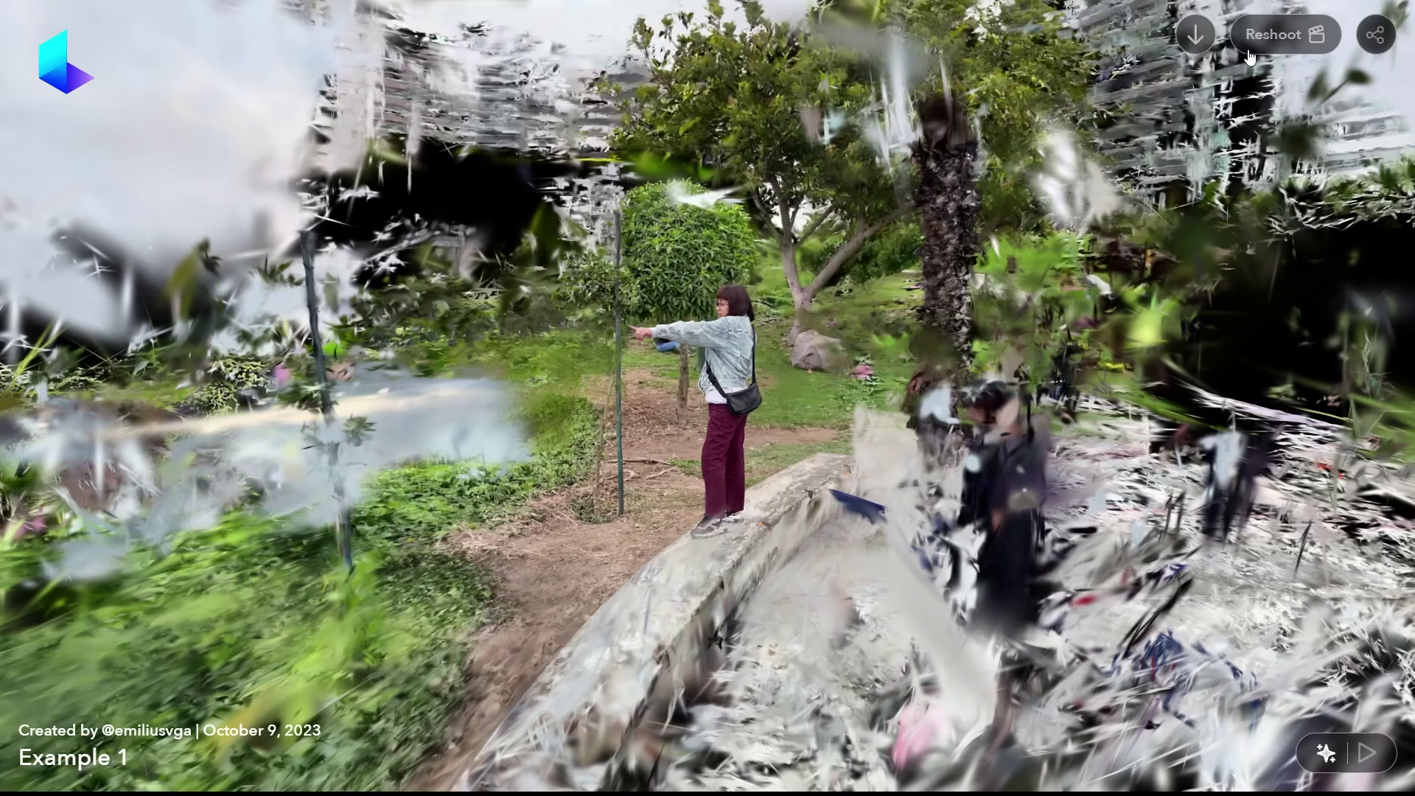
# Open the Share and embed dialog from the Example 1 viewer
pyautogui.click(1372, 40)
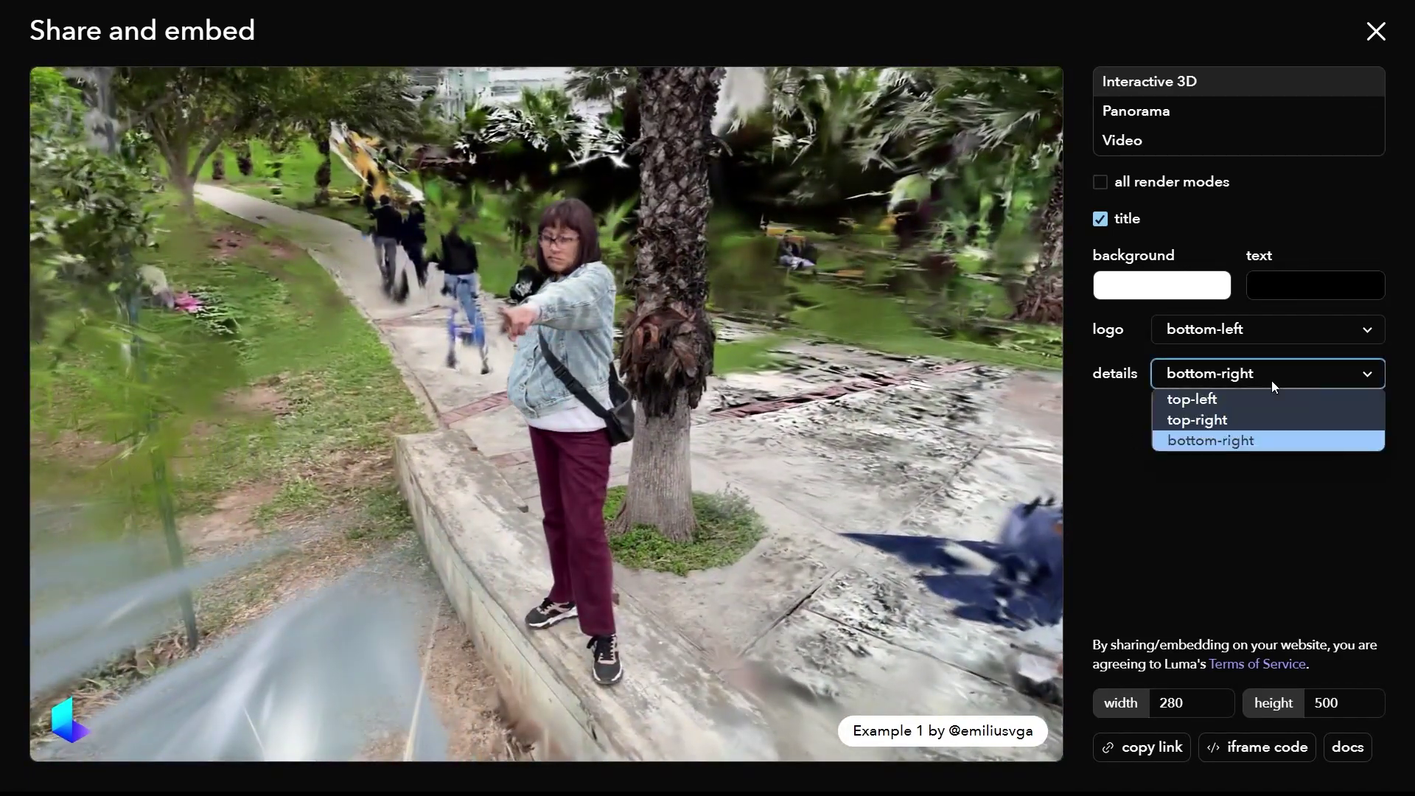
# Set the embed's title label and Luma logo corner positions, trying several corners
pyautogui.click(1241, 420)
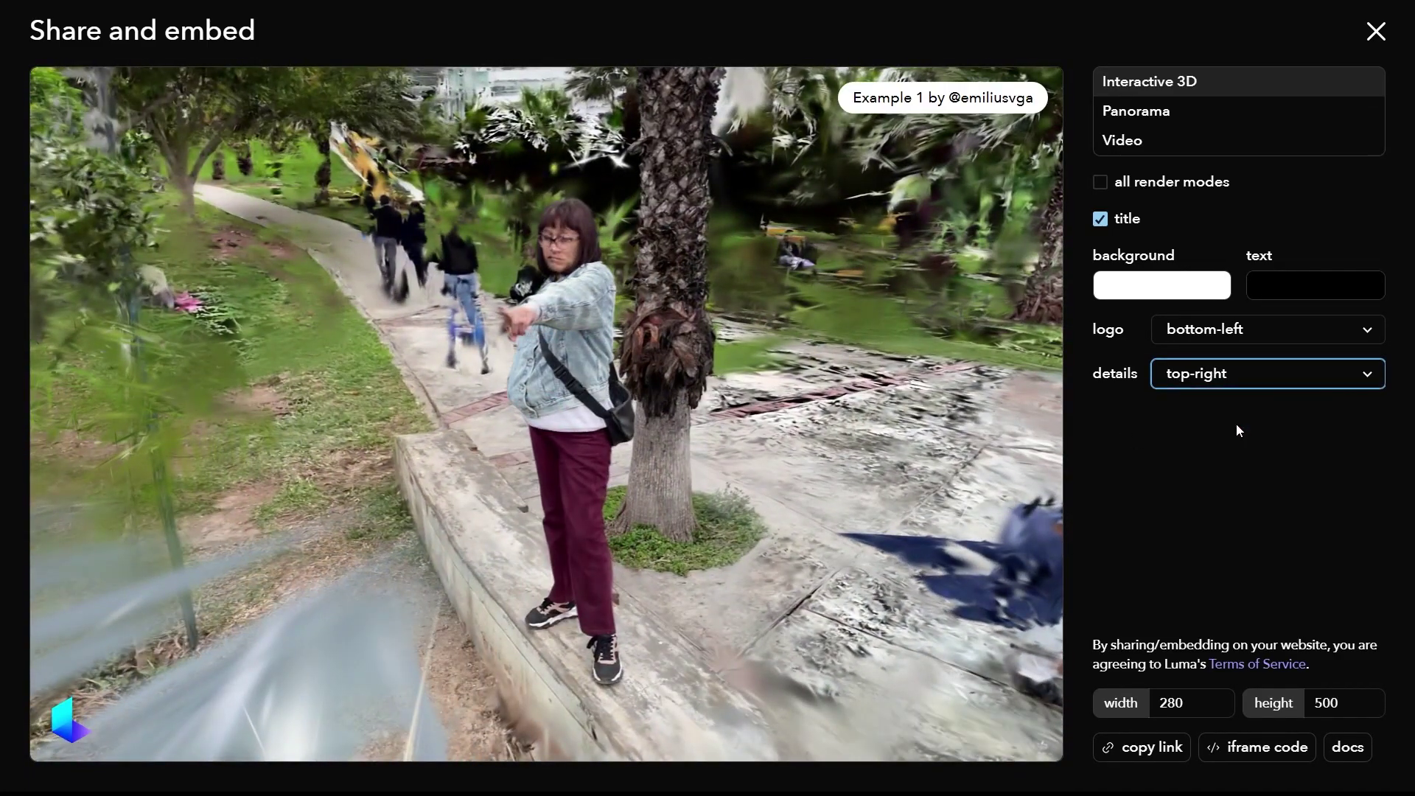
pyautogui.click(1232, 374)
pyautogui.click(1226, 402)
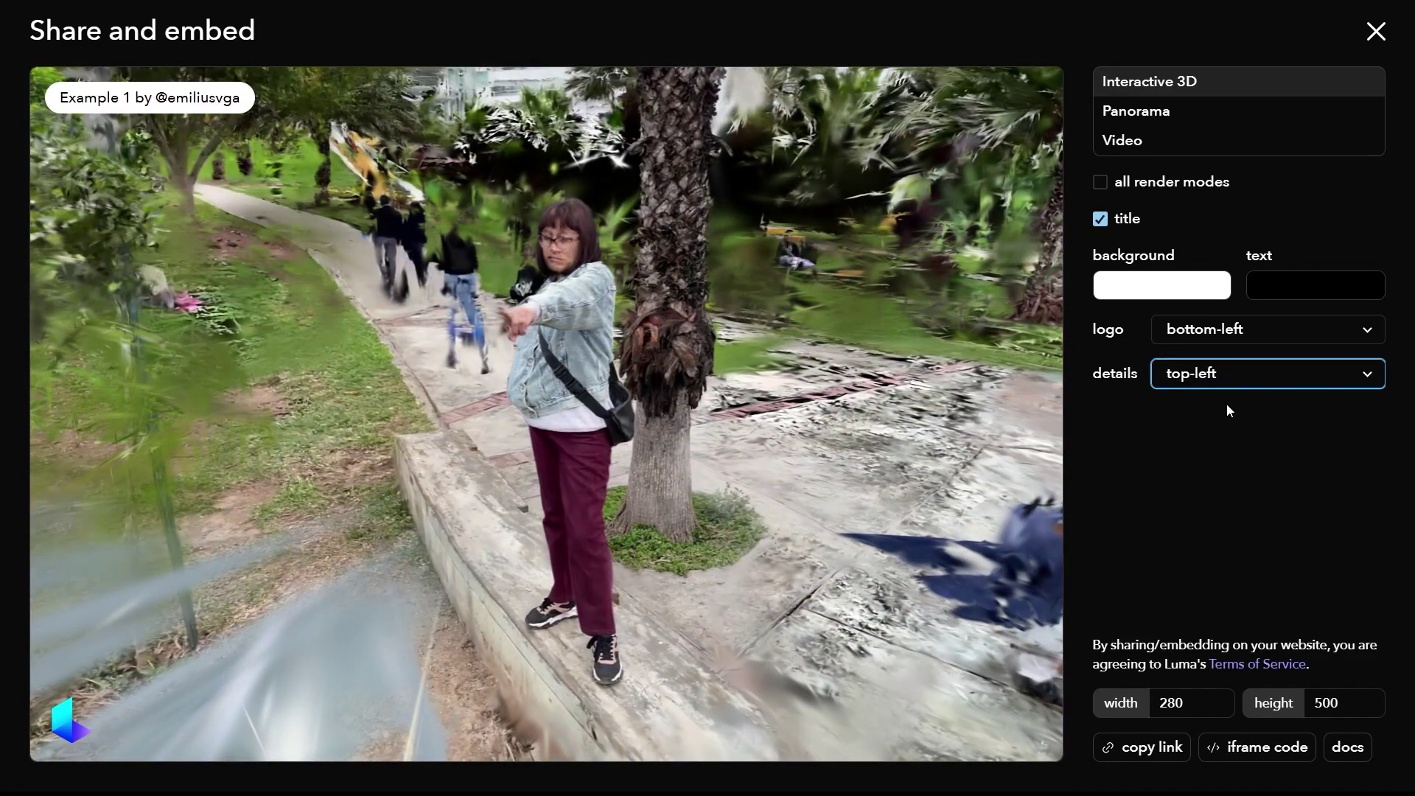
pyautogui.click(1227, 374)
pyautogui.click(1220, 440)
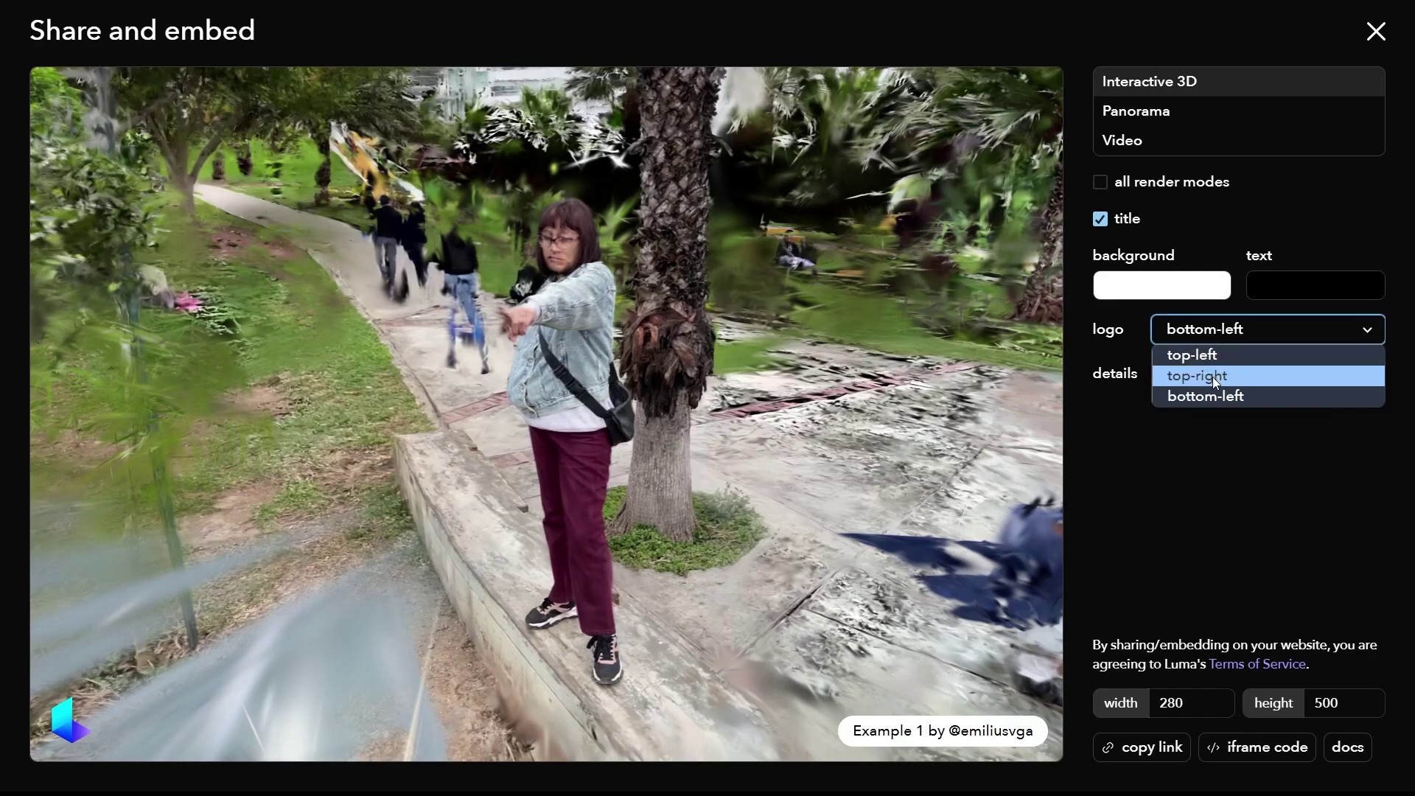
pyautogui.click(1215, 378)
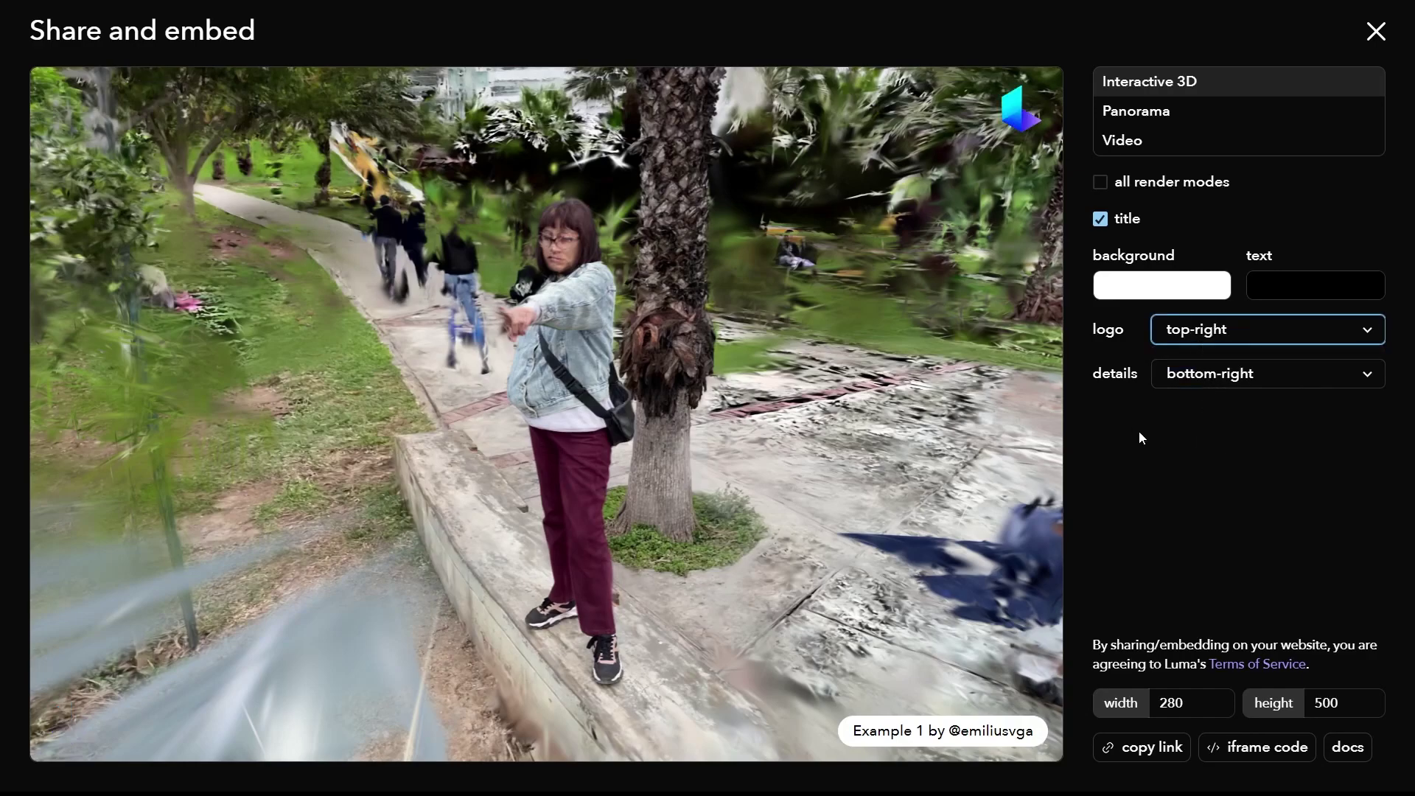
pyautogui.click(1105, 190)
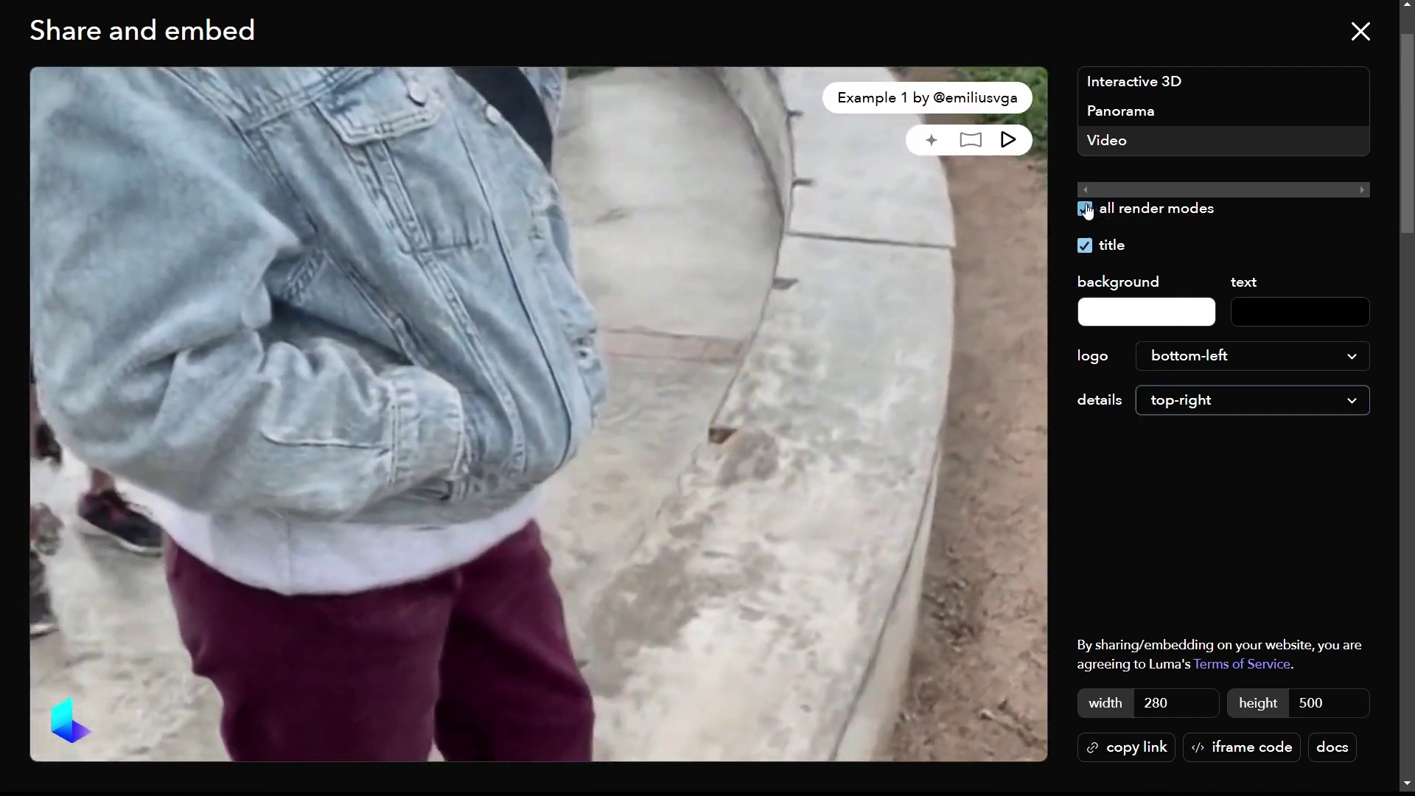
# Uncheck all render modes, set the embed width to 780, and copy the iframe code
pyautogui.click(1086, 209)
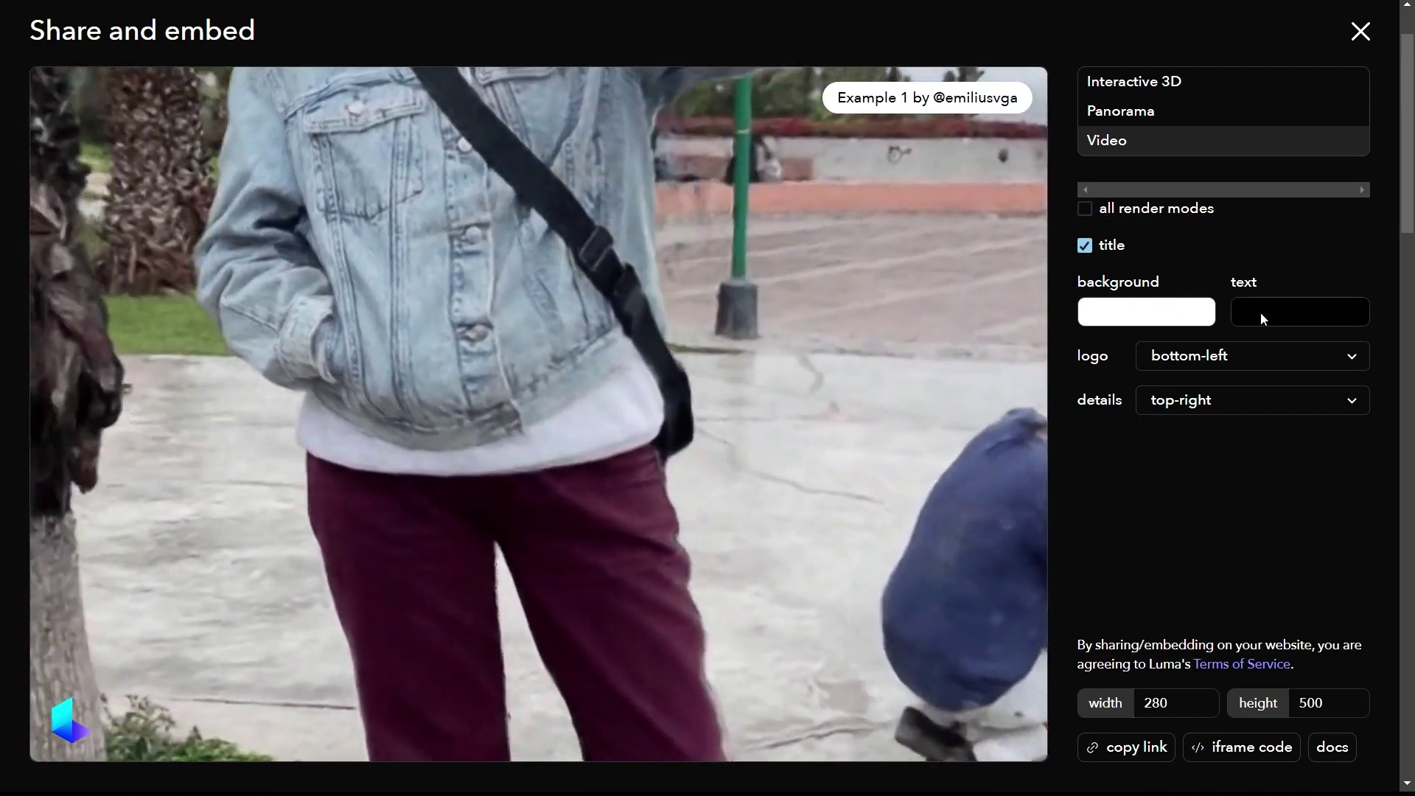
pyautogui.click(1154, 705)
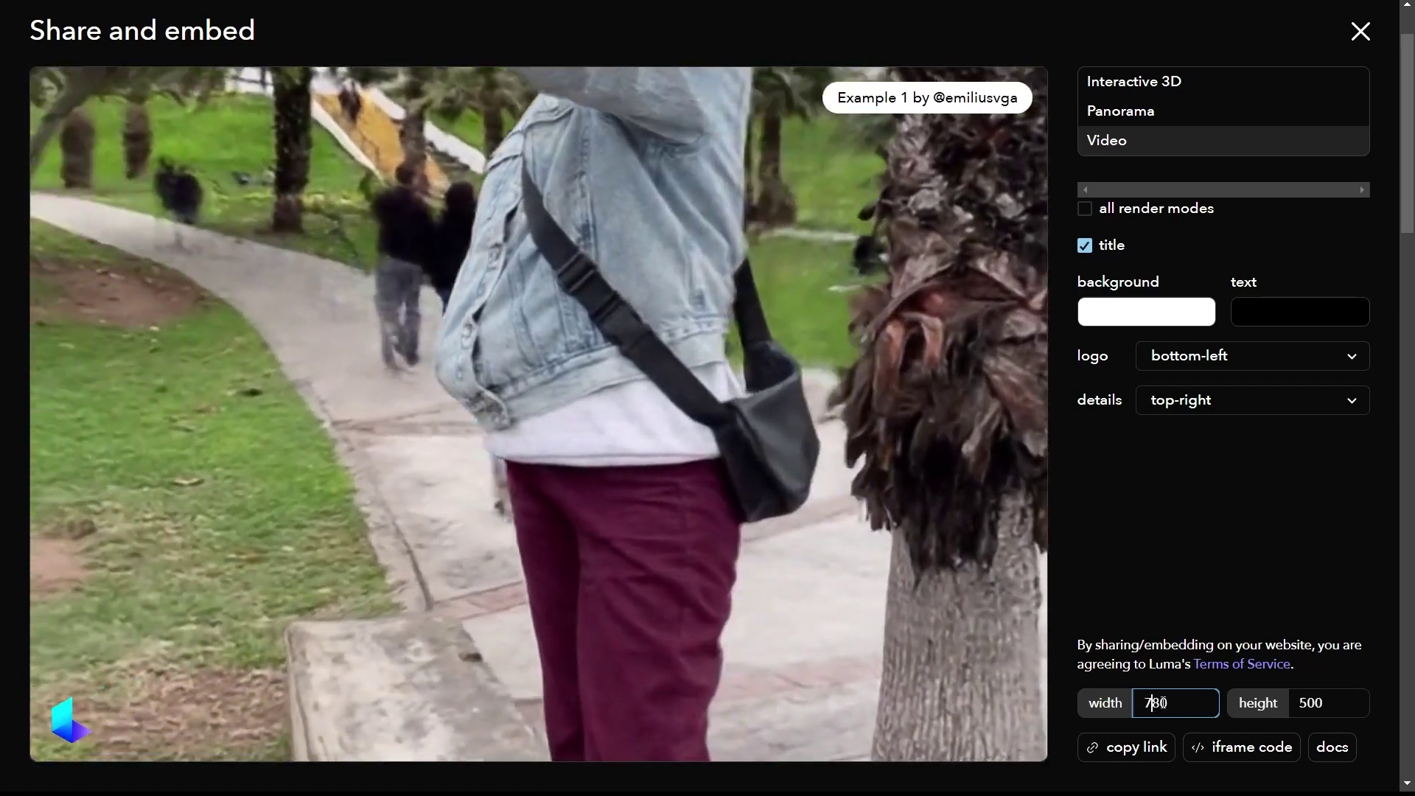
pyautogui.write('780')
pyautogui.click(1266, 756)
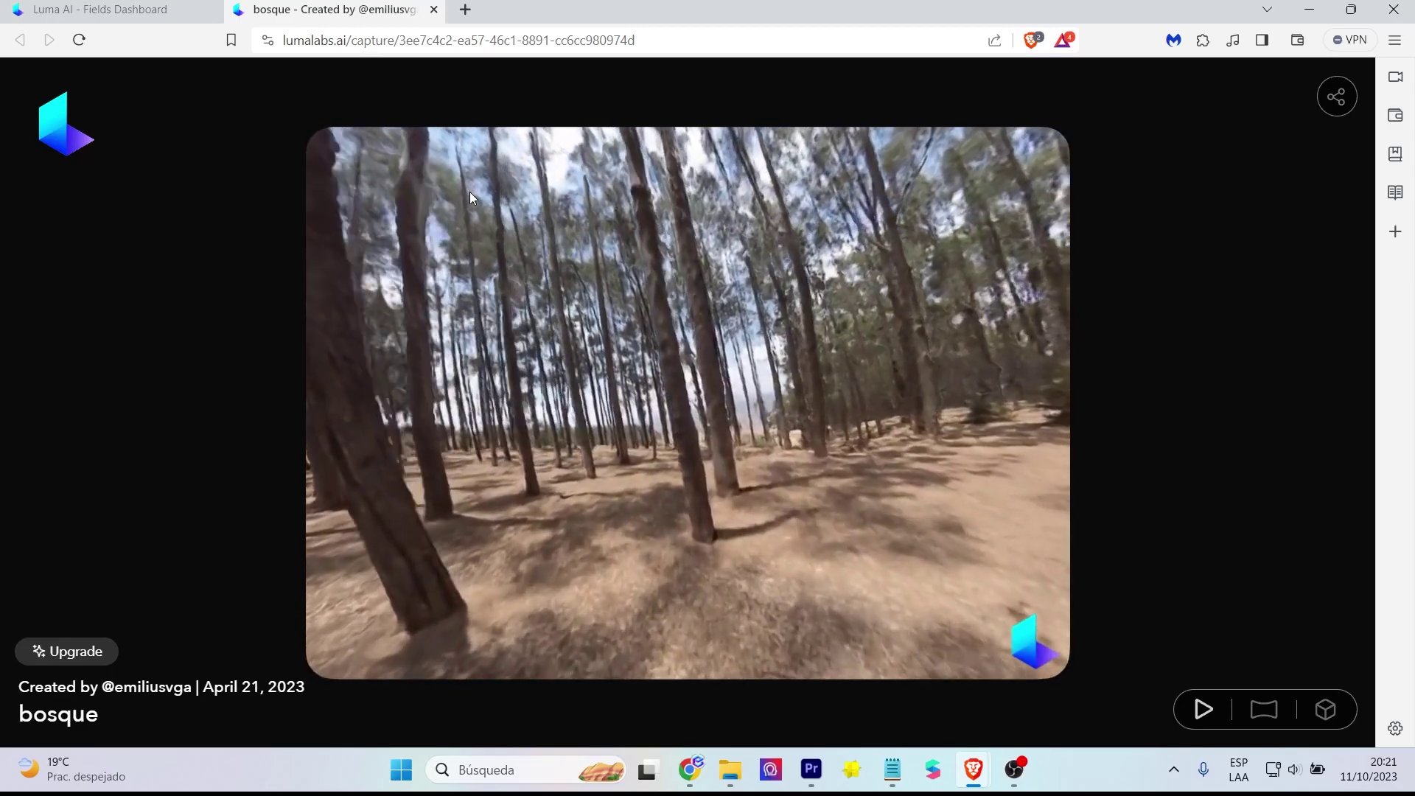
# View the bosque capture page full screen and bring up its Interactive Scenes upgrade offer
pyautogui.press('F11')
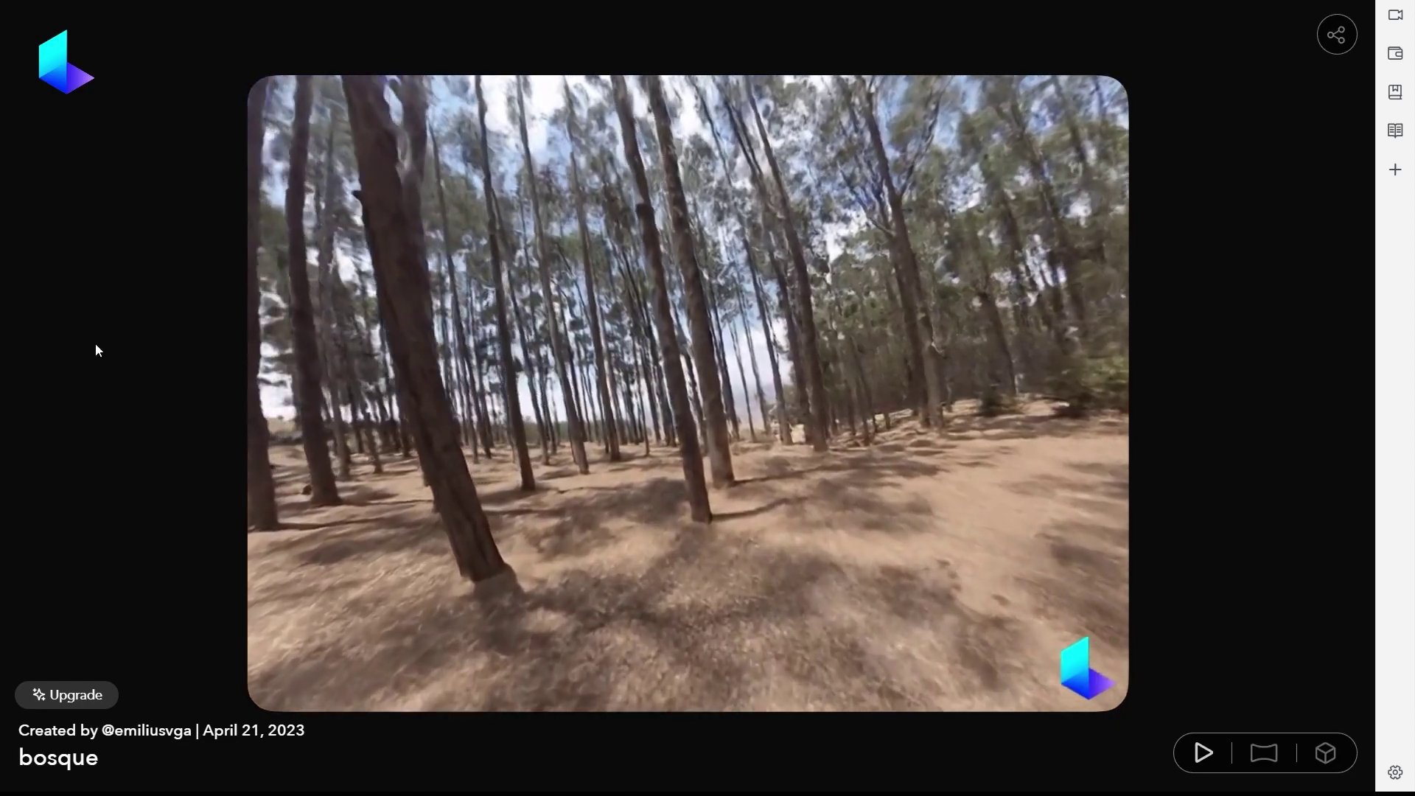
pyautogui.click(74, 696)
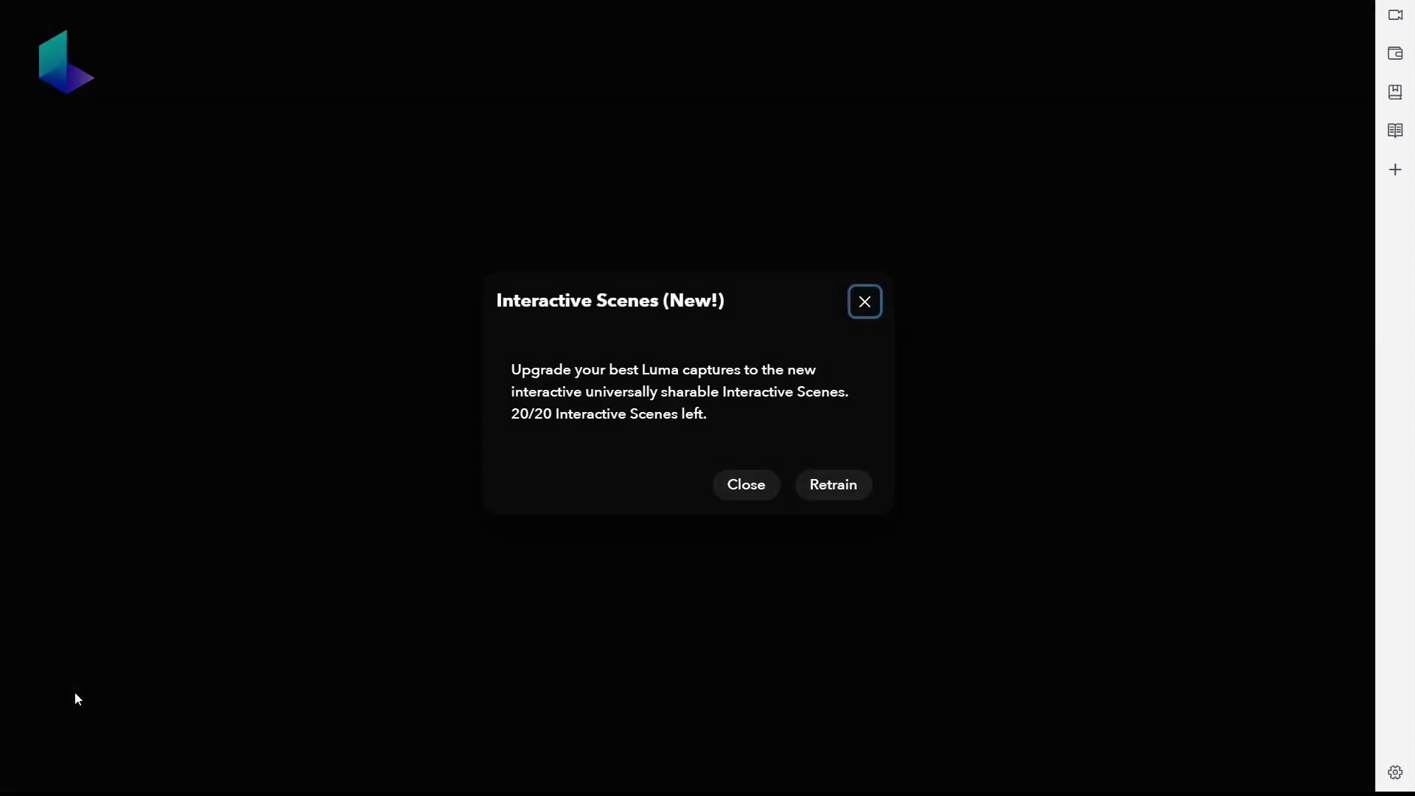
# Retrain bosque as an Interactive Scene, then open its capture in a new tab
pyautogui.click(835, 488)
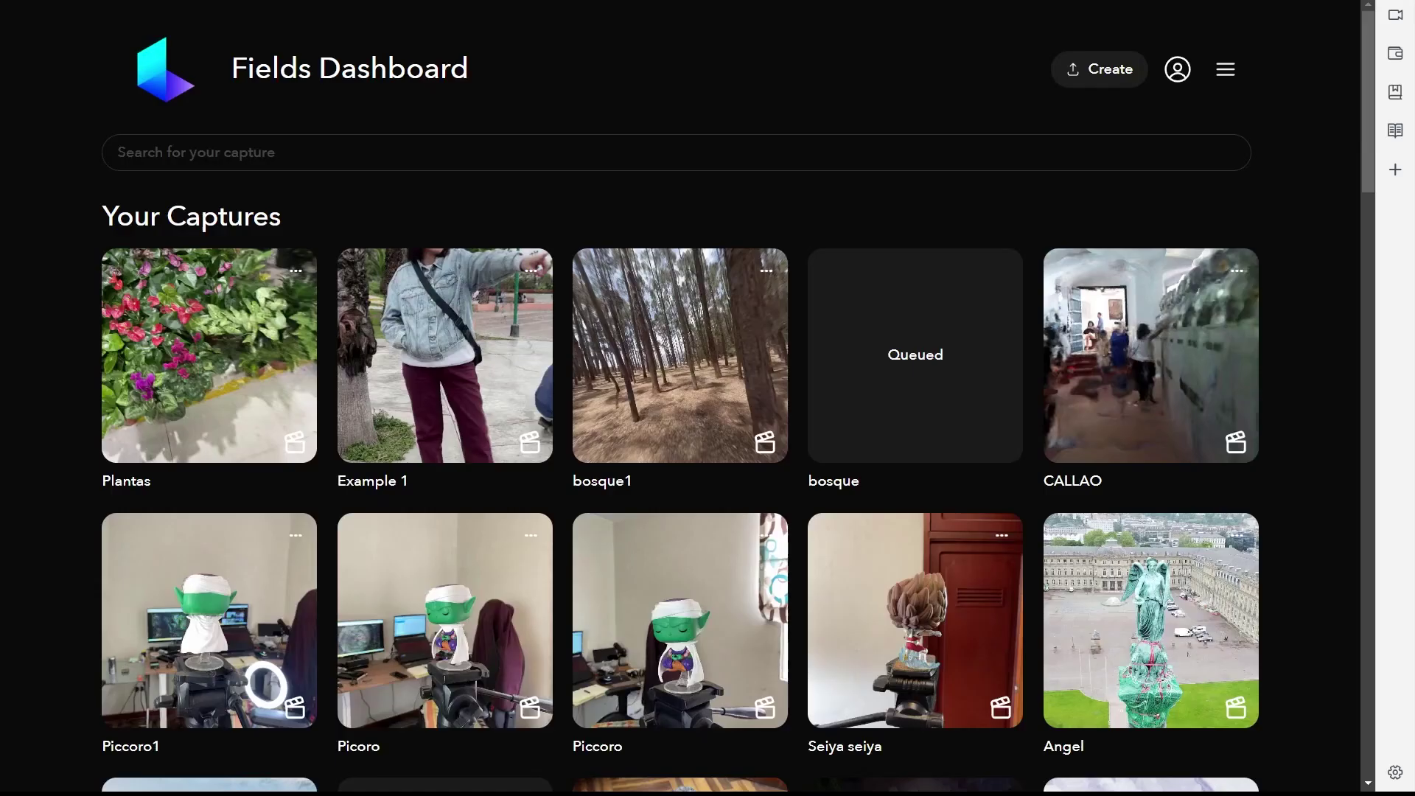
pyautogui.scroll(-3, 56, 505)
pyautogui.scroll(-1, 56, 505)
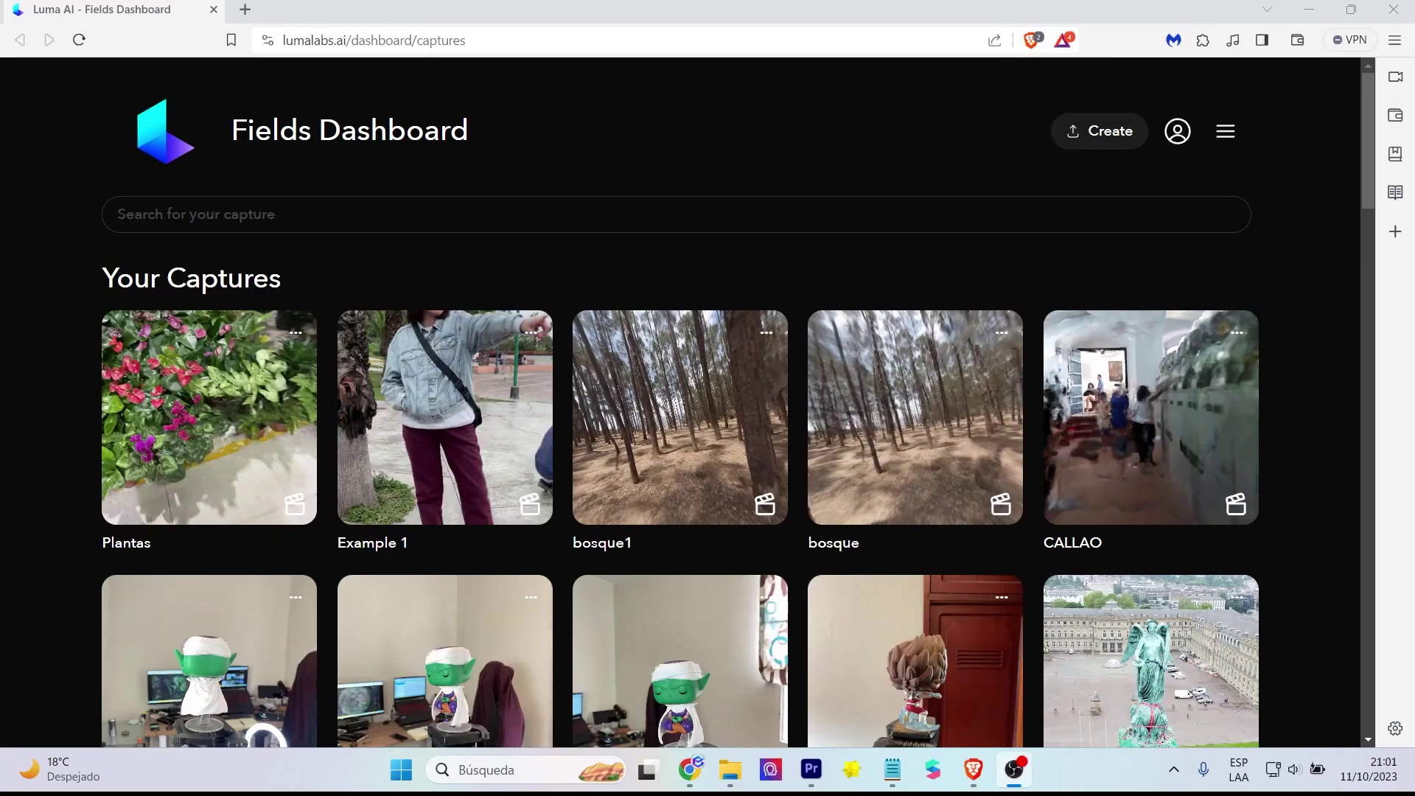
pyautogui.click(914, 427)
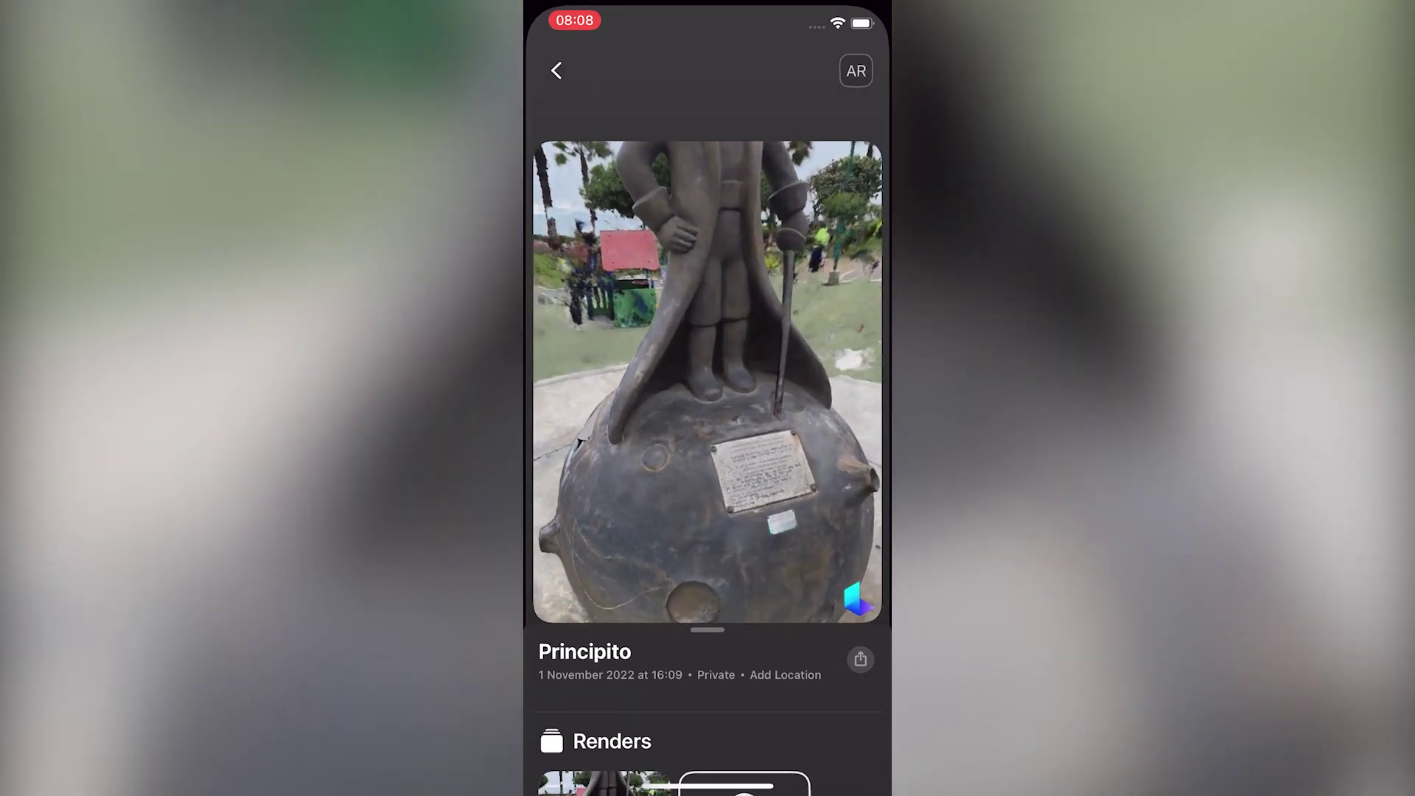
# Swipe up Principito's info sheet to reveal Renders, Assets, Interactive Scenes and Start Training
pyautogui.moveTo(708, 730); pyautogui.dragTo(708, 221)
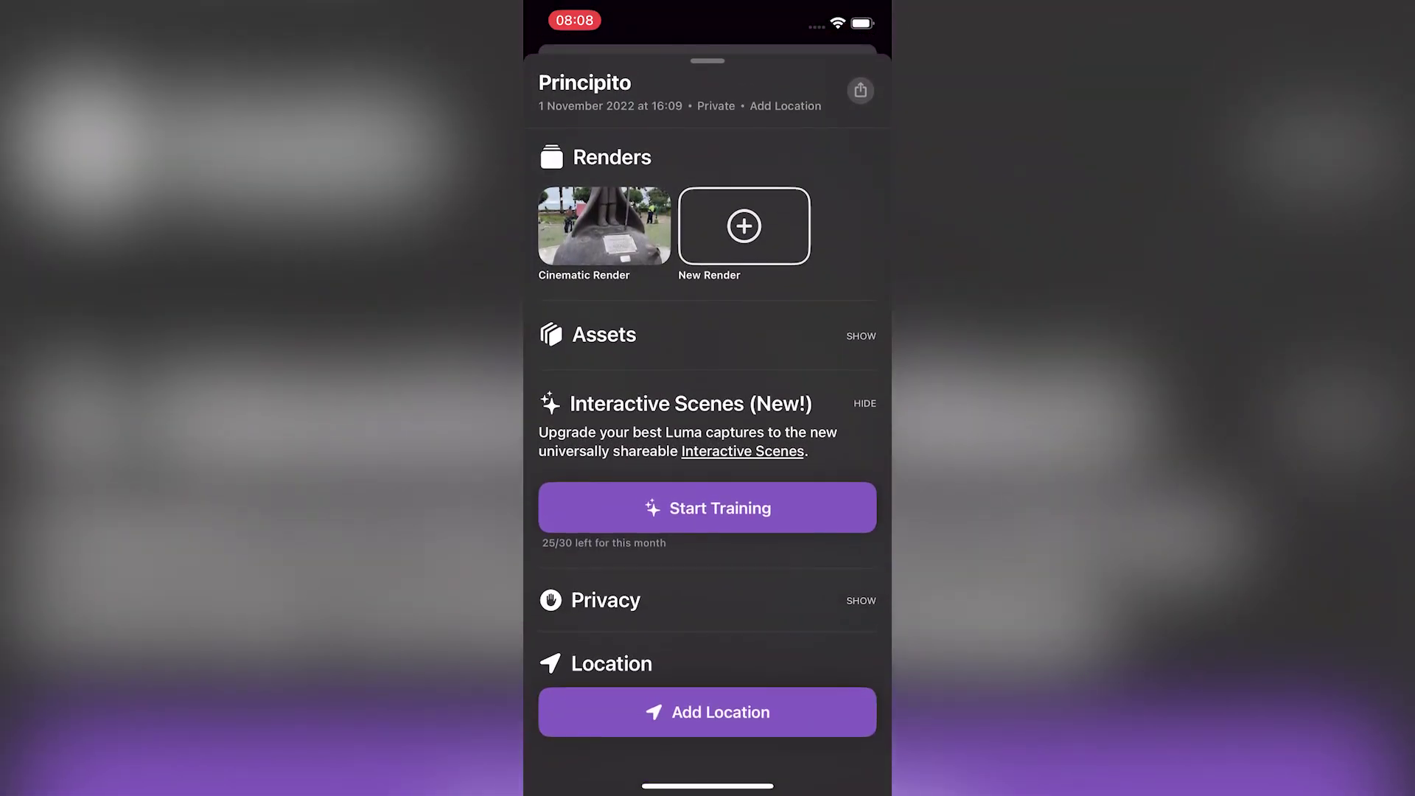